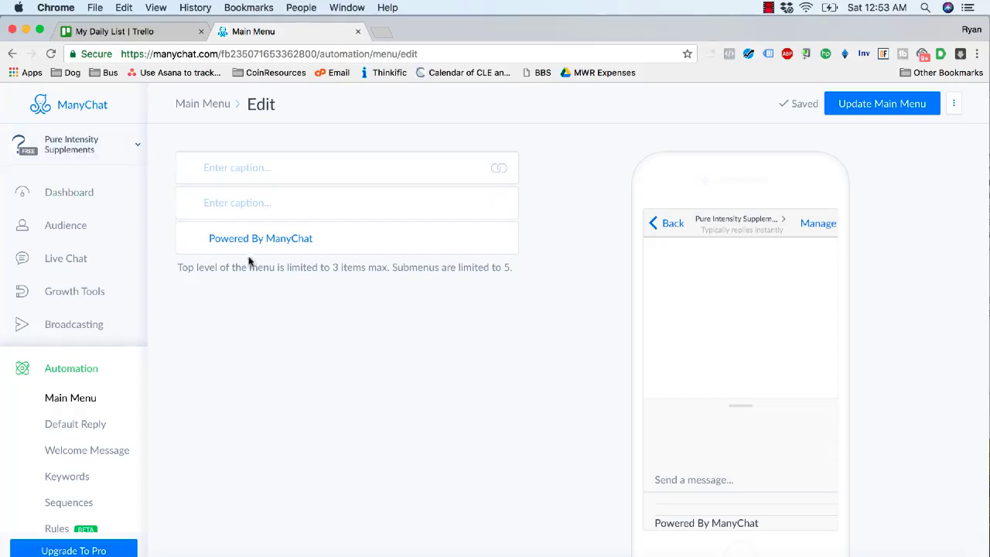
pyautogui.click(265, 240)
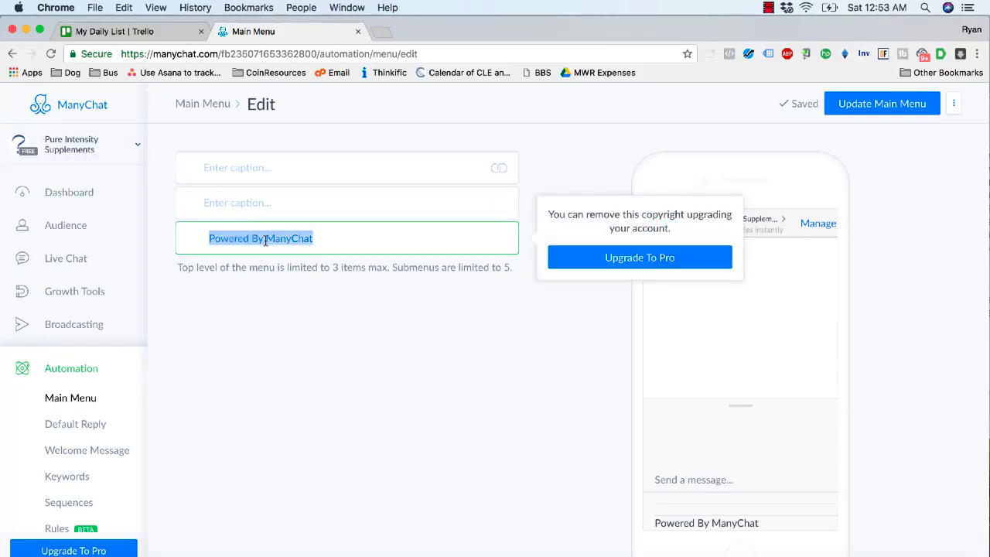
pyautogui.click(332, 322)
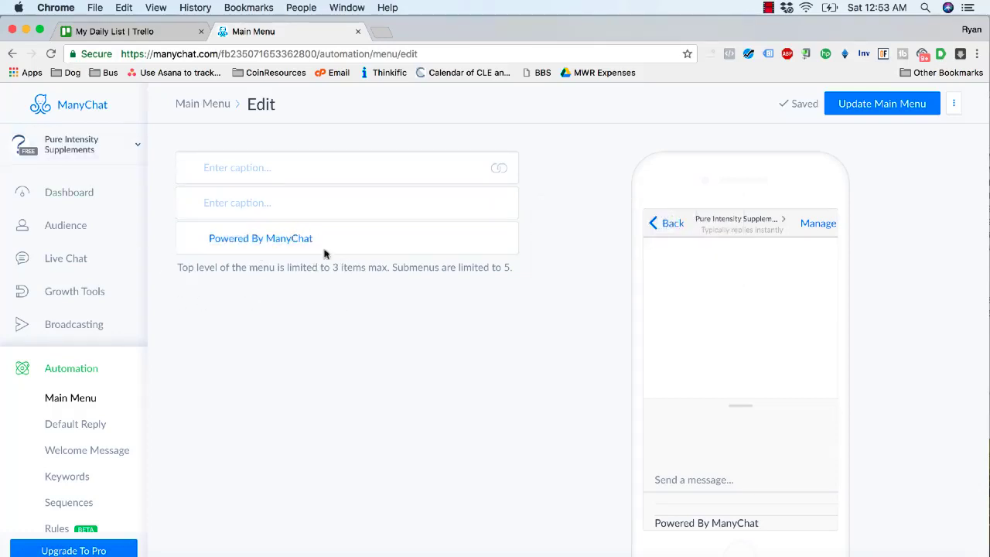
# Insert the backhand index finger pointing right emoji at the start of the first top-level menu item's caption.
pyautogui.click(264, 173)
pyautogui.click(259, 166)
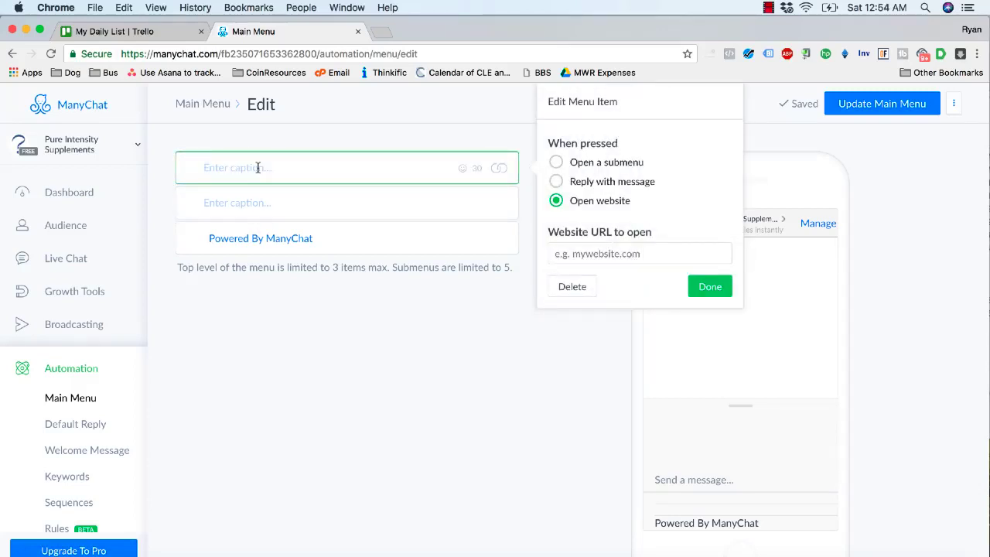
pyautogui.press('ctrl+super+space')
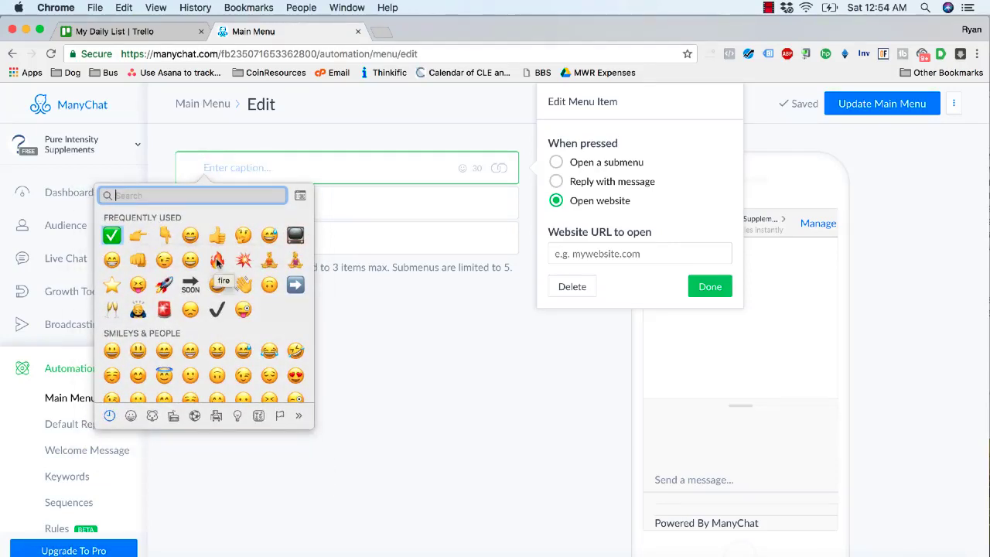
pyautogui.scroll(-10, 217, 262)
pyautogui.scroll(10, 218, 265)
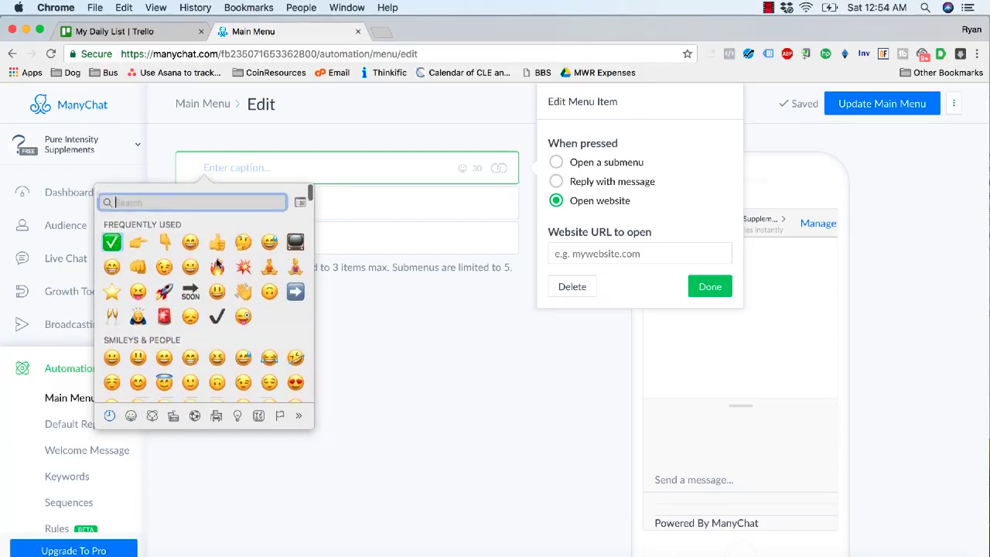
pyautogui.write('r')
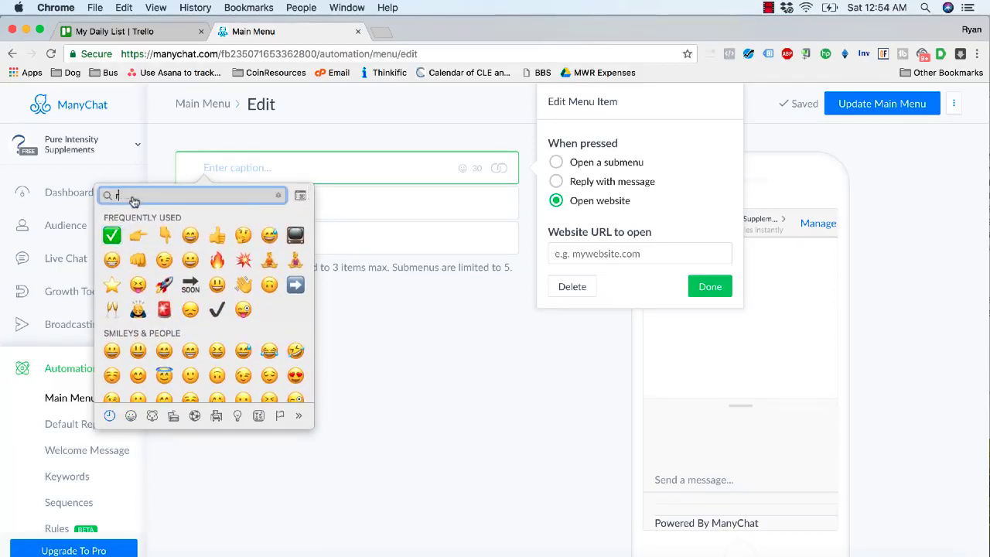
pyautogui.write('ight')
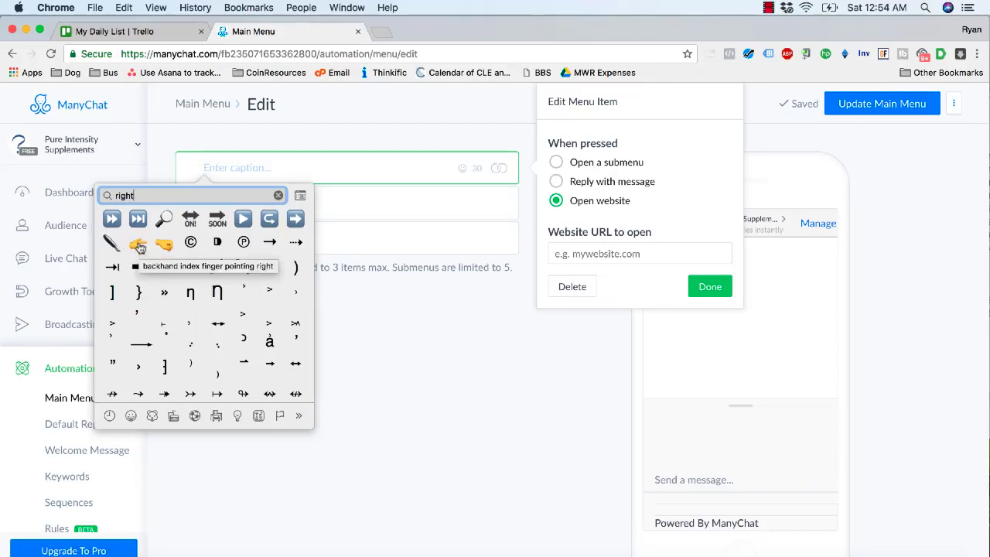
pyautogui.click(138, 246)
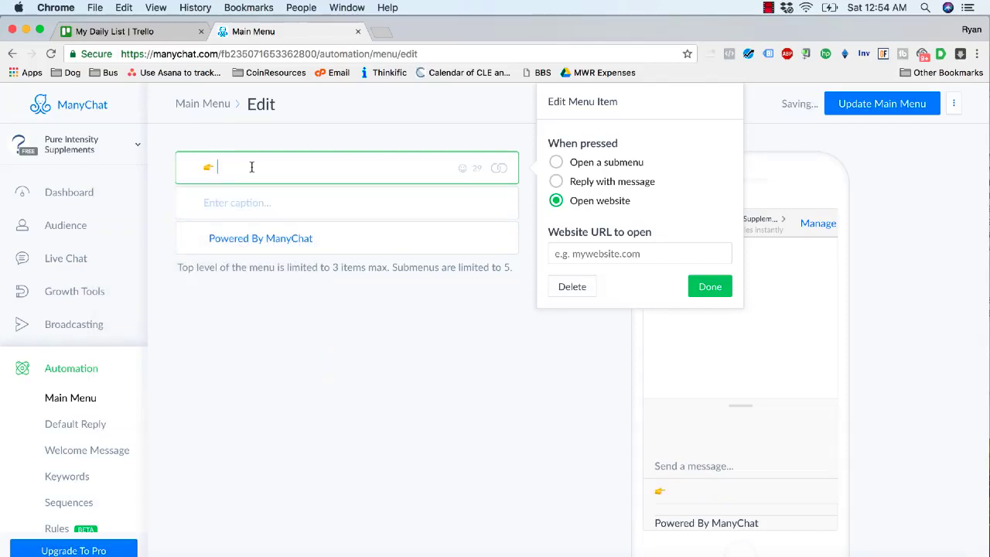
# Complete the first menu item's caption after the emoji so that it reads "Shop our Products on Amazon".
pyautogui.write('Shop our Supplements')
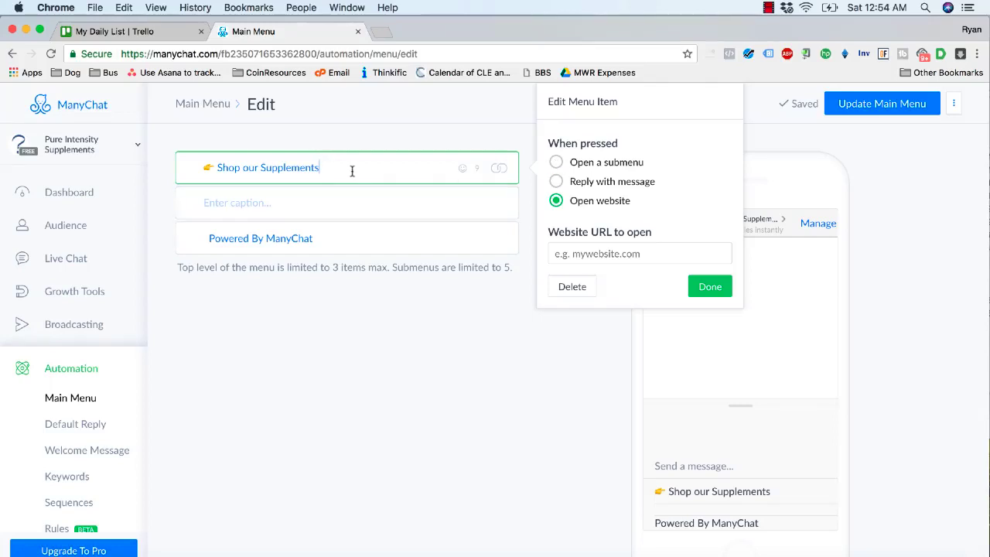
pyautogui.write('on Amazon')
pyautogui.doubleClick(279, 167)
pyautogui.write('Products')
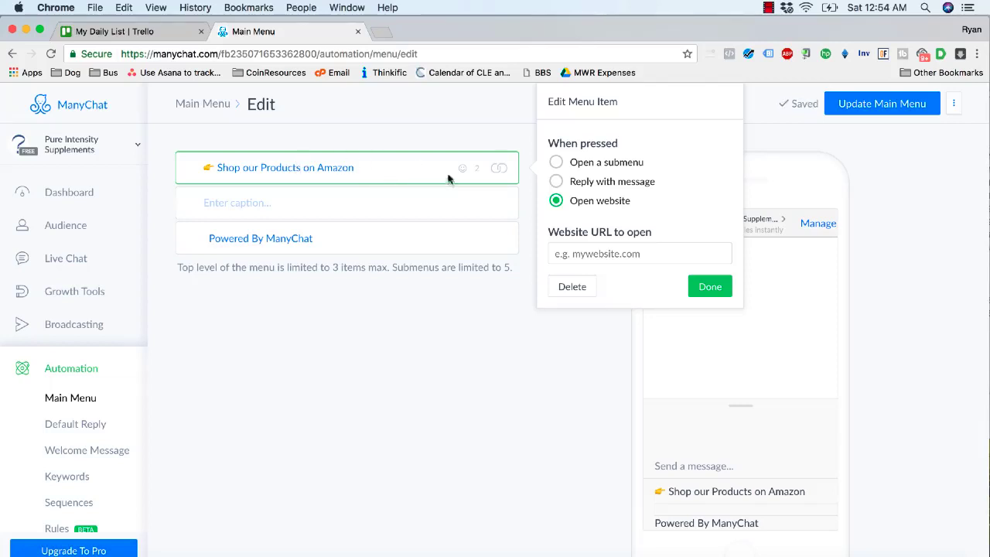
# Make the "Shop our Products on Amazon" item open a submenu and add five menu items to it.
pyautogui.click(556, 163)
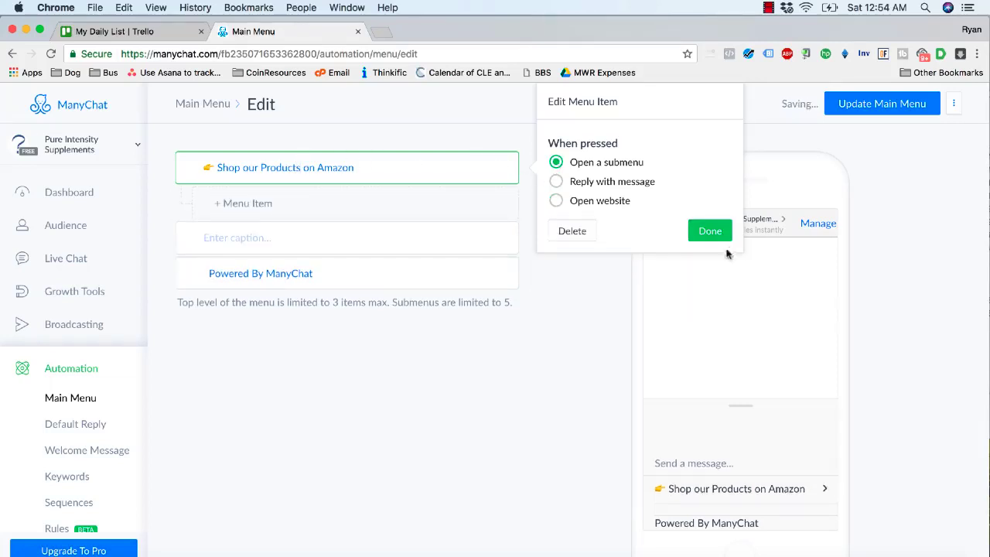
pyautogui.click(708, 227)
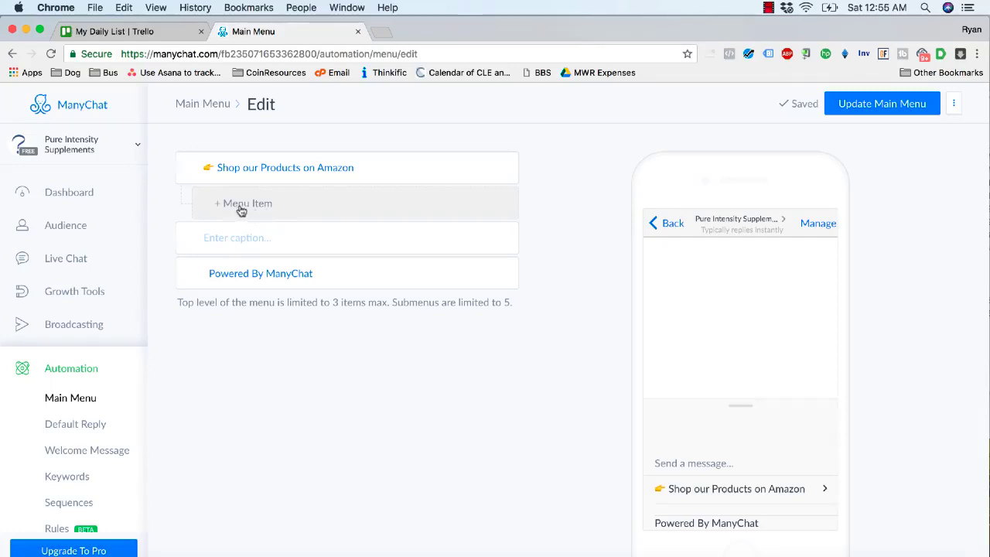
pyautogui.click(242, 206)
pyautogui.click(243, 238)
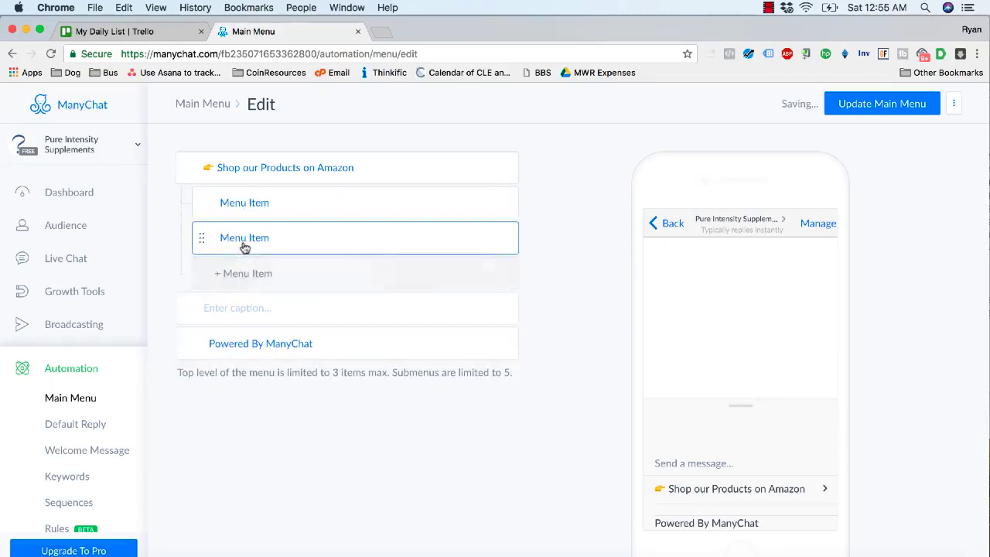
pyautogui.click(252, 273)
pyautogui.click(253, 308)
pyautogui.click(252, 343)
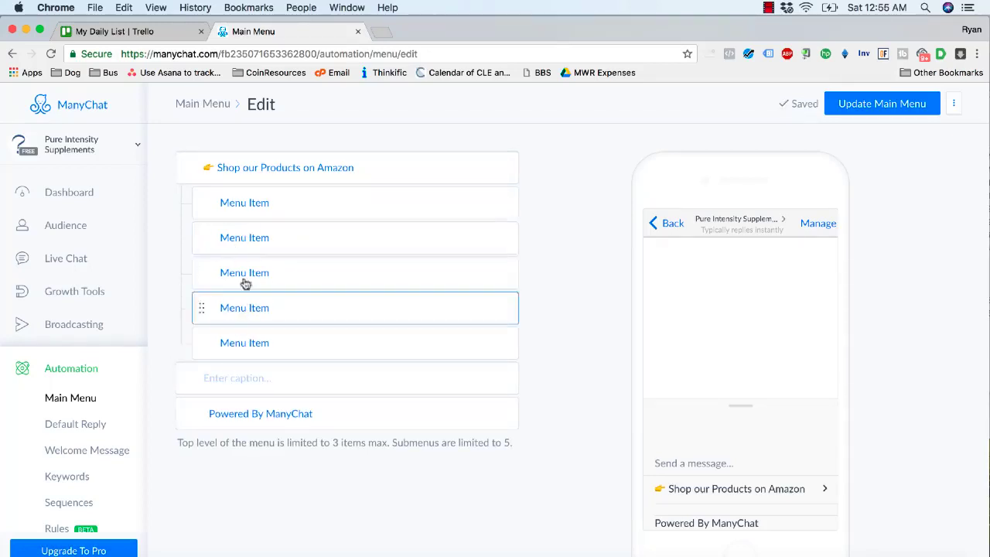
# Rename the first submenu item as "Try our Creatine".
pyautogui.click(270, 211)
pyautogui.press('super+a')
pyautogui.write('C')
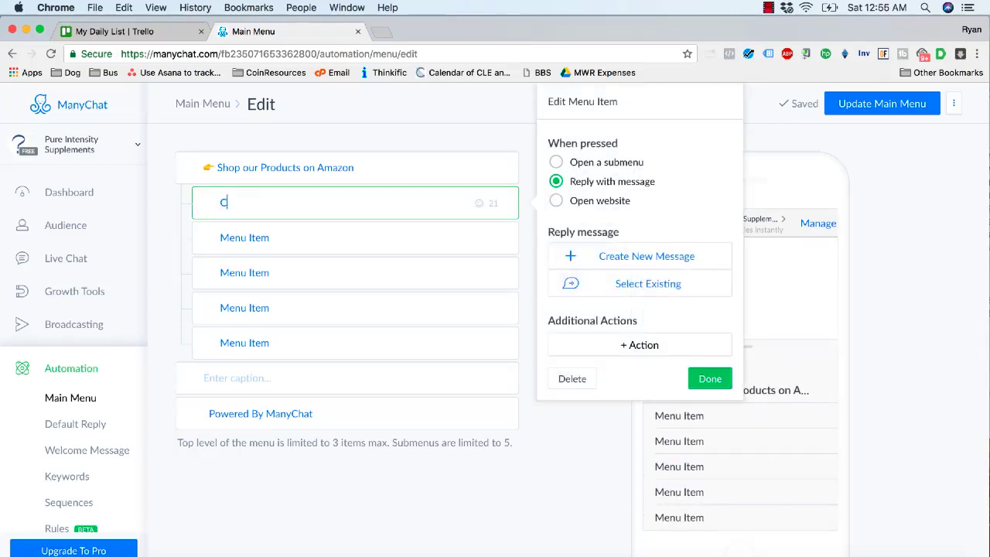
pyautogui.write('reatine')
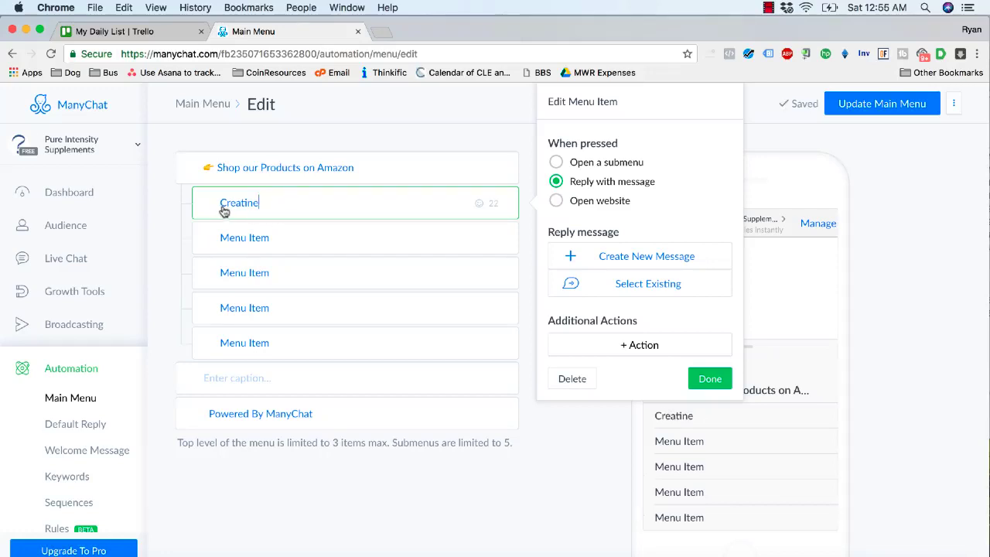
pyautogui.click(222, 206)
pyautogui.write('Try our')
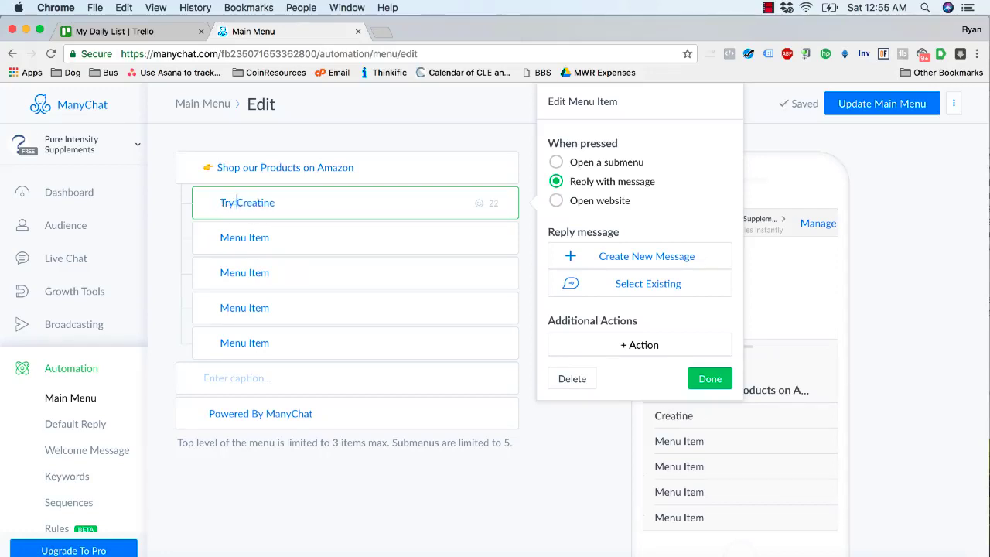
# Rename the second submenu item as "Pump up with N02".
pyautogui.click(242, 244)
pyautogui.doubleClick(242, 245)
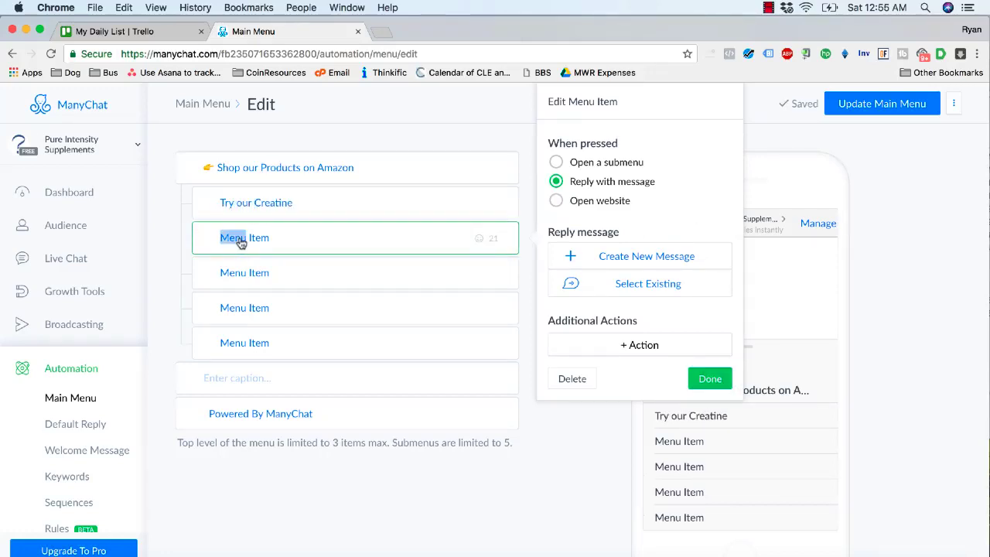
pyautogui.press('super+a')
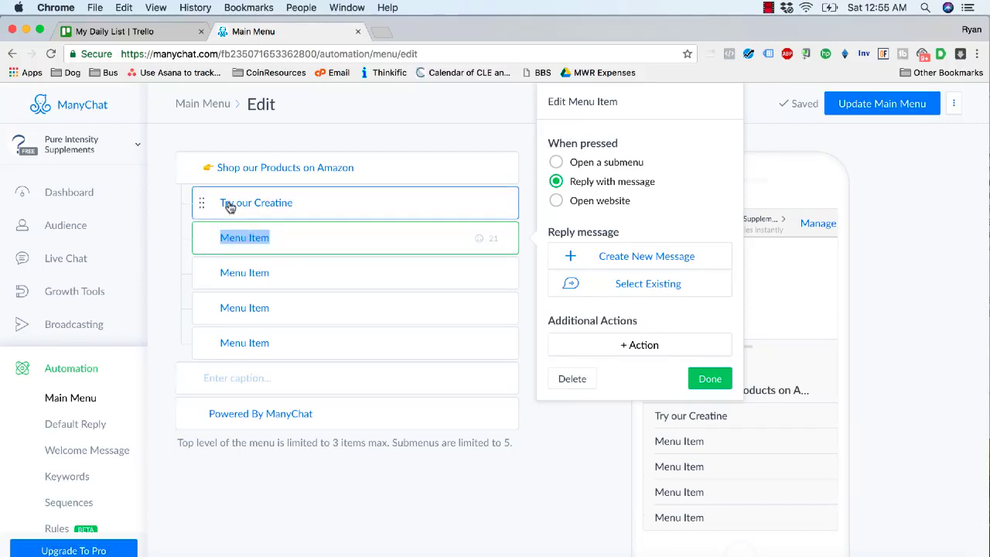
pyautogui.write('Pump up with N02')
# Rename the third submenu item as "Recover with WHATEVER".
pyautogui.doubleClick(261, 280)
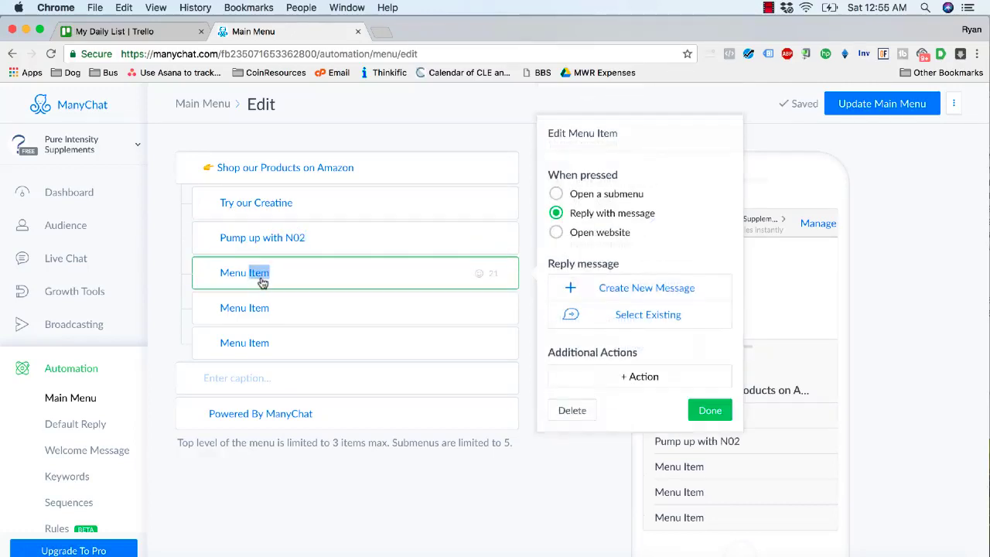
pyautogui.tripleClick(262, 280)
pyautogui.write('RECO')
pyautogui.press('BackSpace')
pyautogui.press('BackSpace')
pyautogui.press('BackSpace')
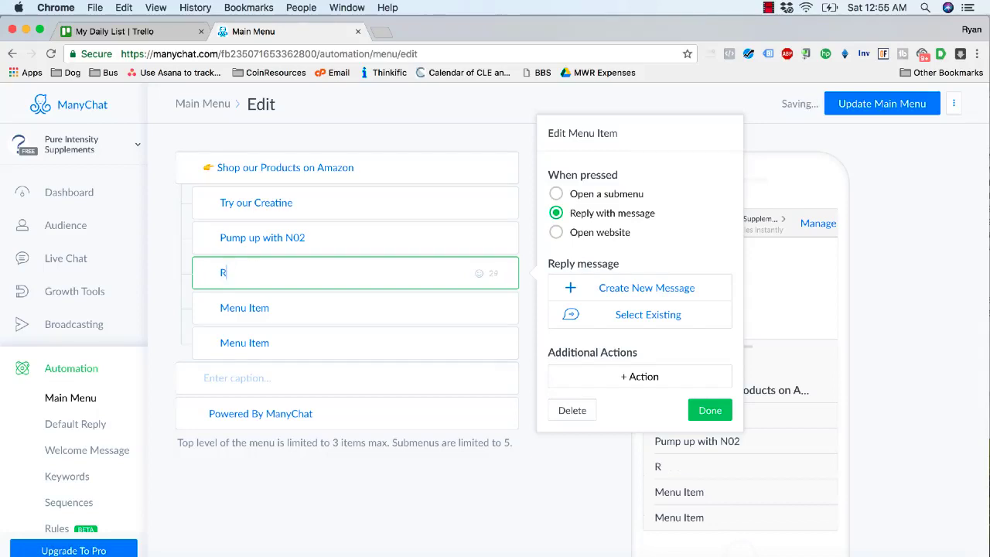
pyautogui.write('ecover with ')
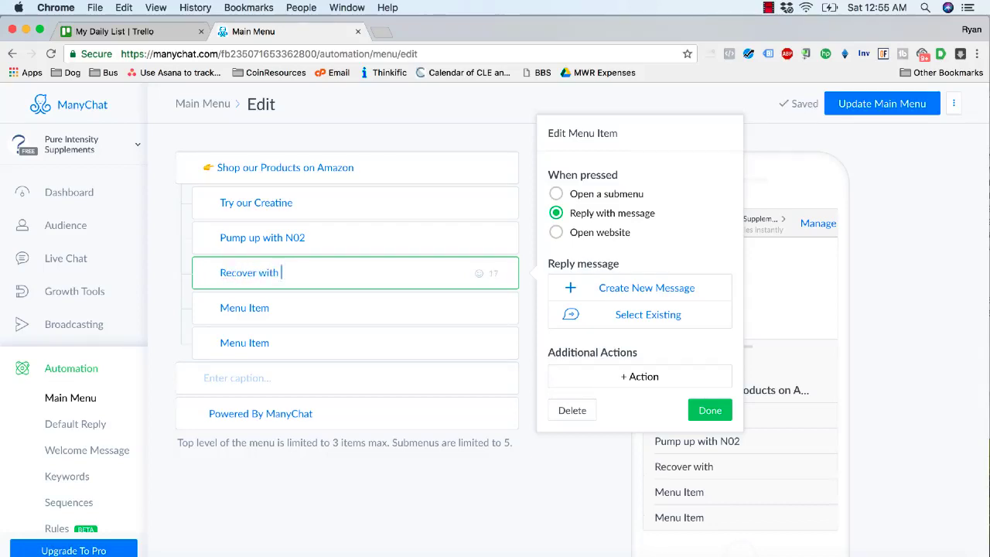
pyautogui.write('WHATEVER')
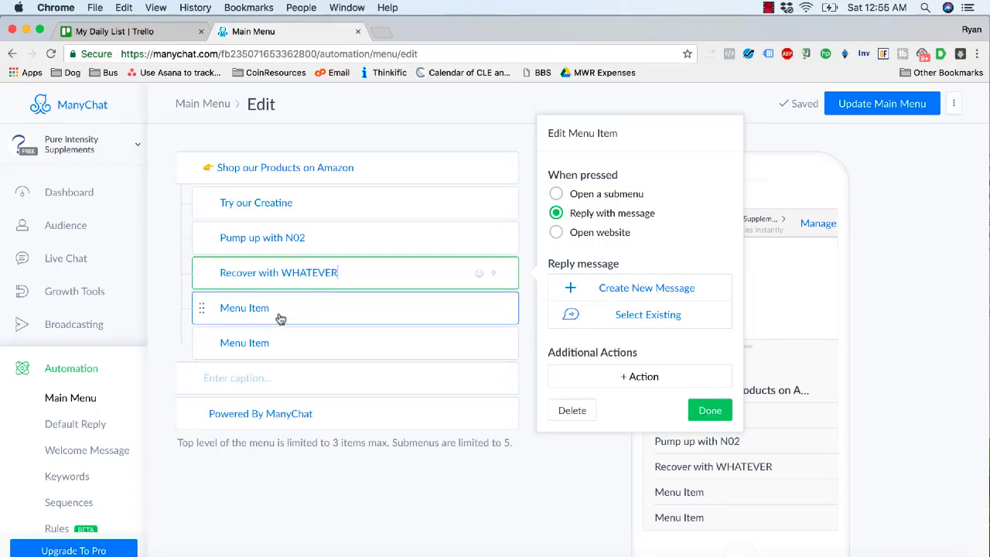
# Delete the two unnamed items at the end of the submenu.
pyautogui.click(581, 455)
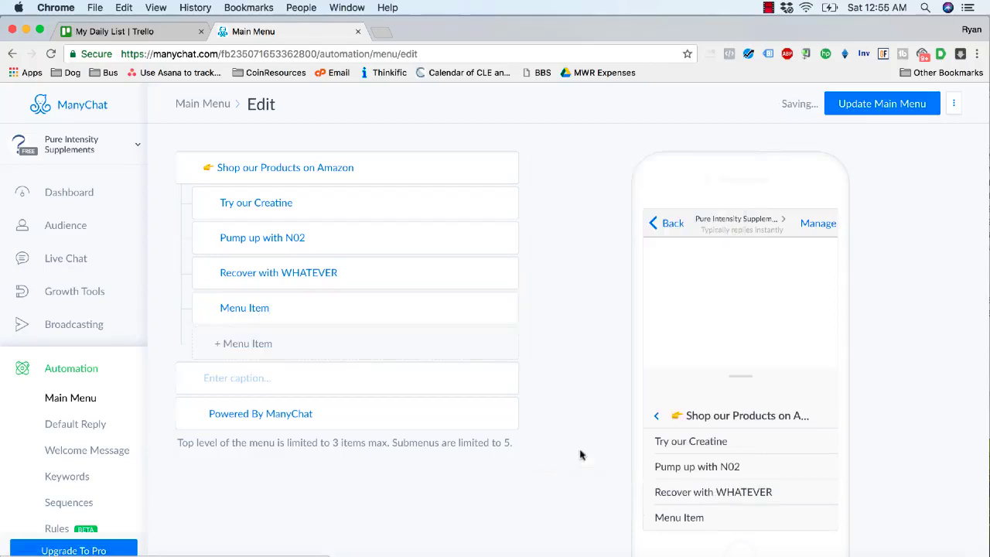
pyautogui.click(246, 312)
pyautogui.click(576, 444)
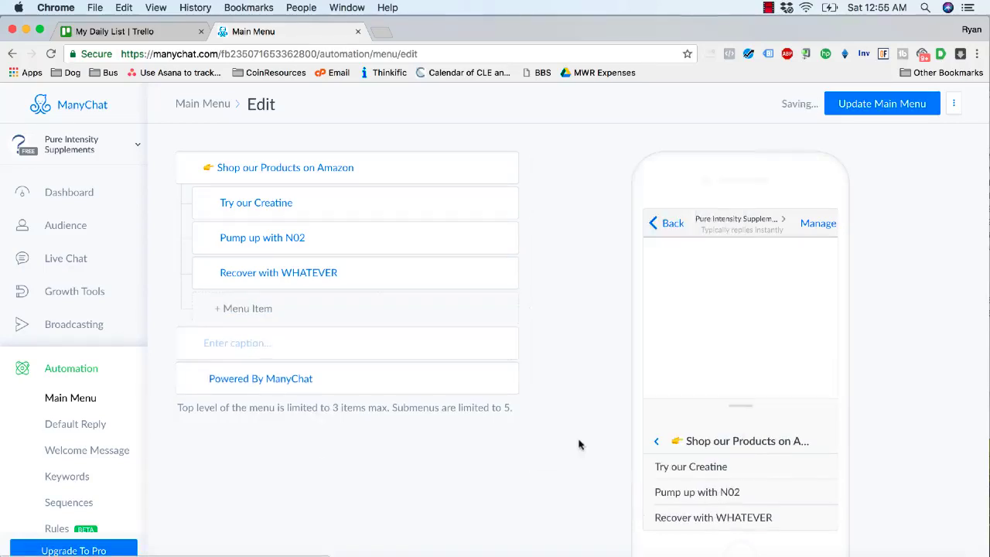
pyautogui.click(285, 211)
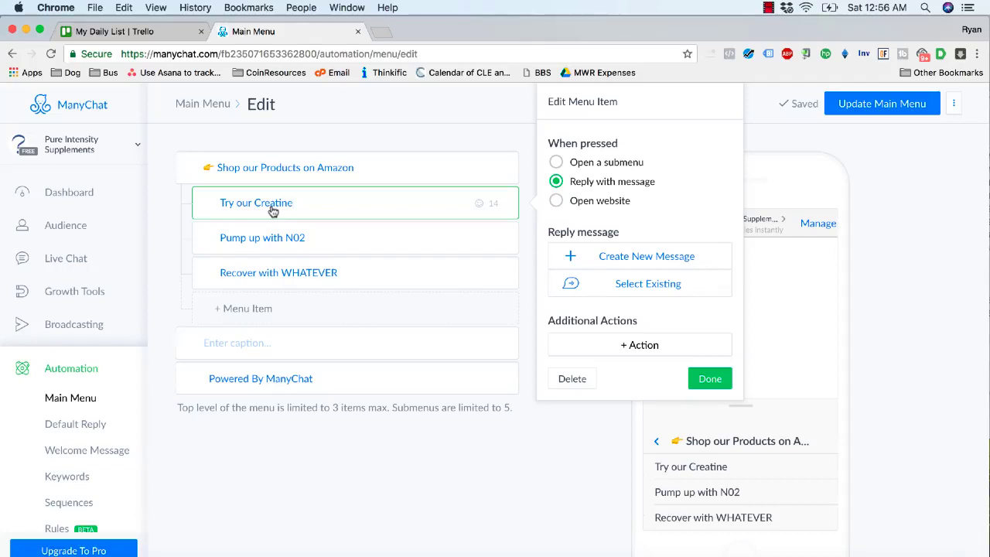
pyautogui.click(556, 201)
pyautogui.click(596, 262)
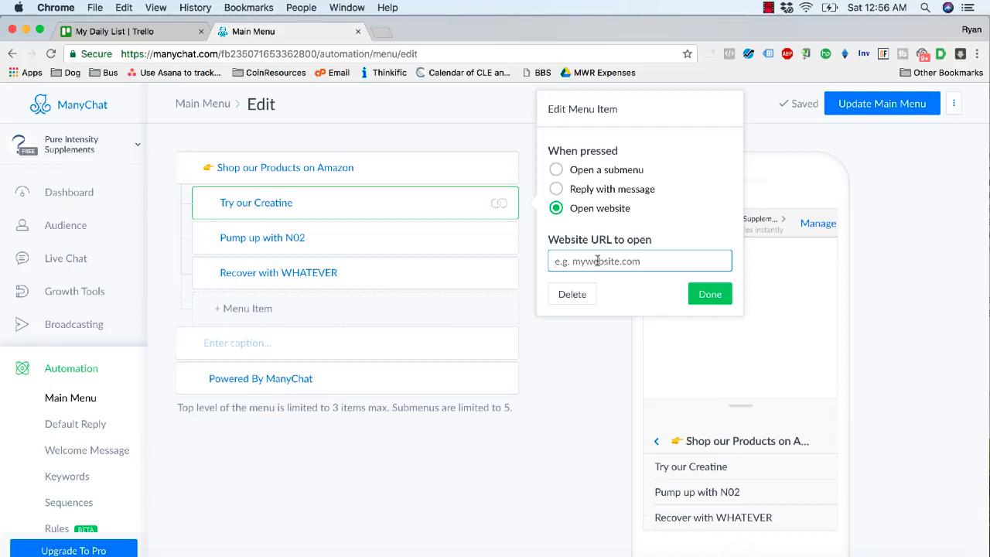
pyautogui.write('www')
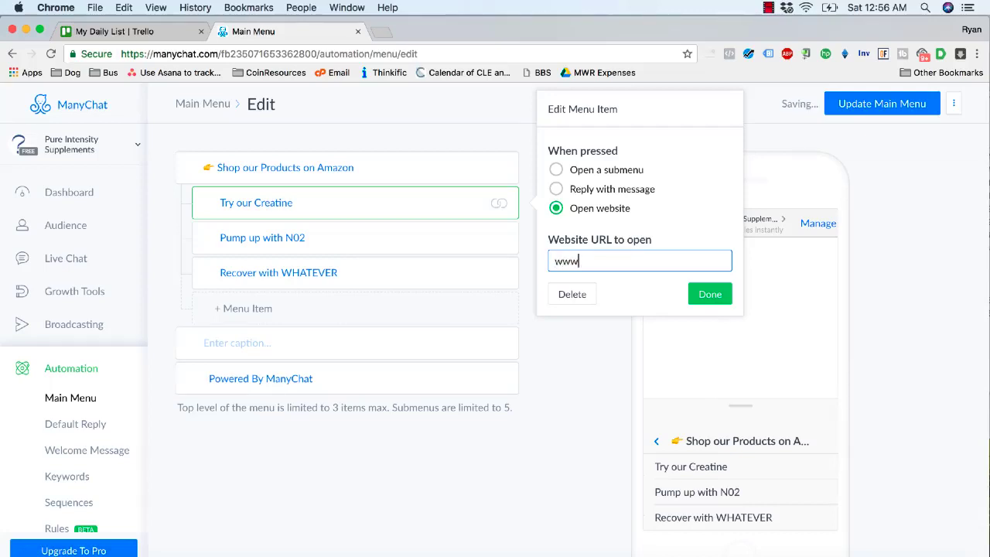
pyautogui.write('.amazon.com')
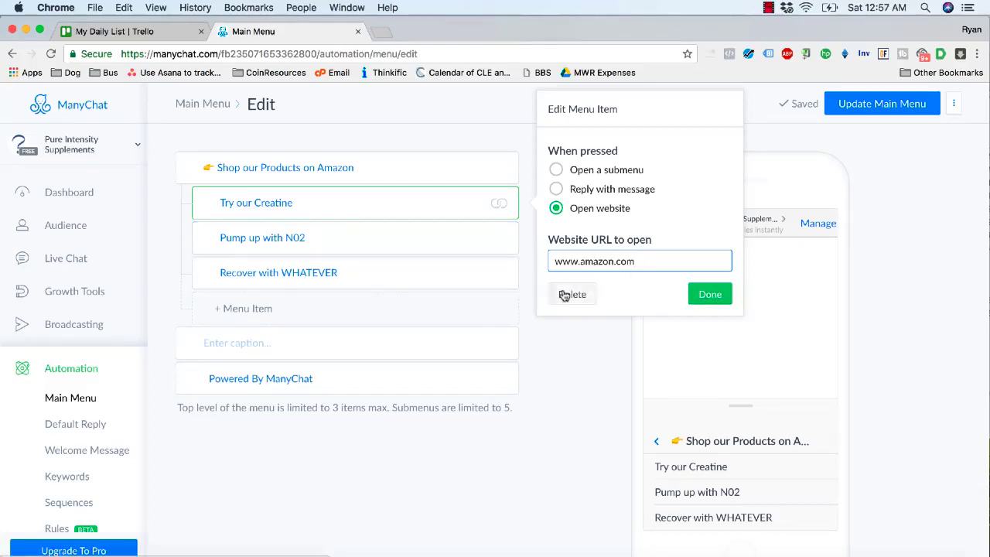
pyautogui.click(707, 295)
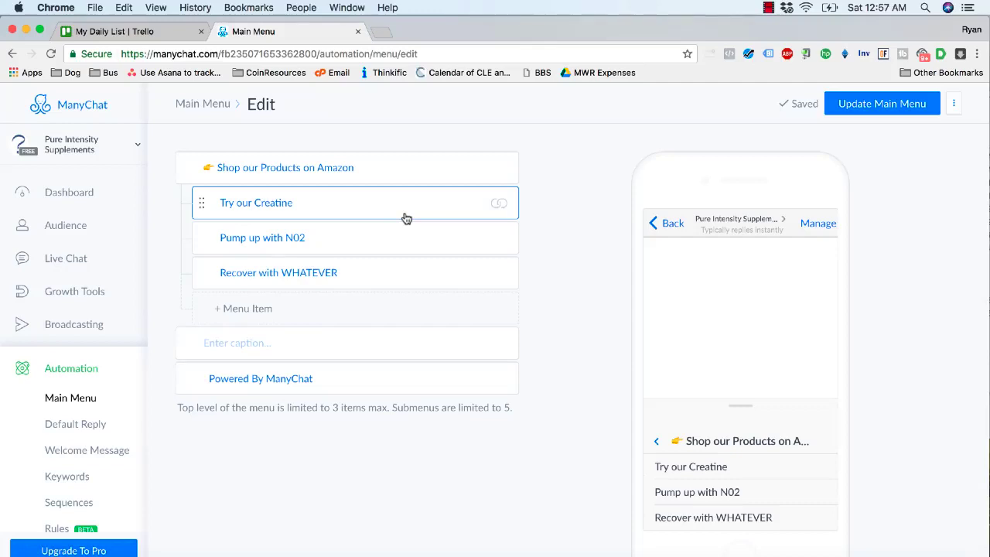
pyautogui.click(280, 237)
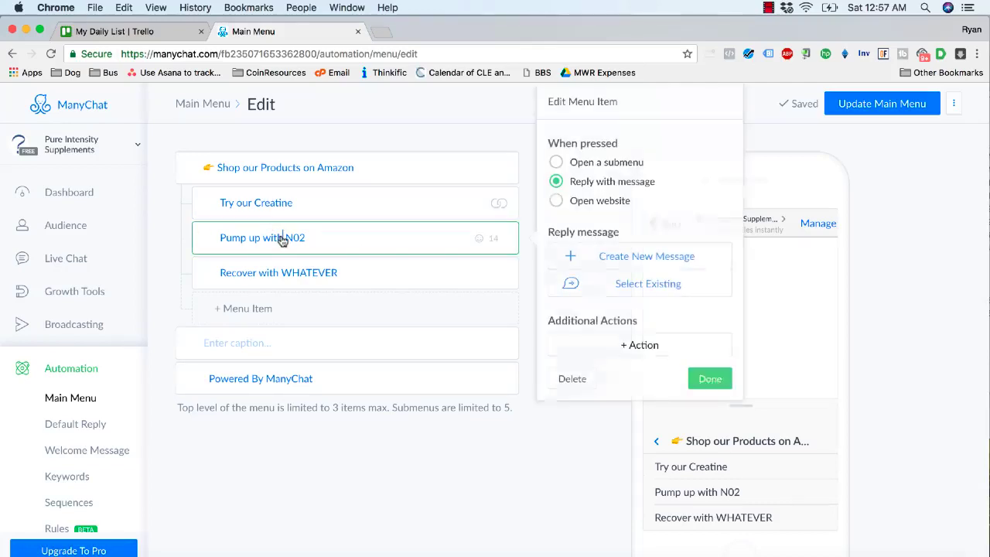
pyautogui.click(557, 202)
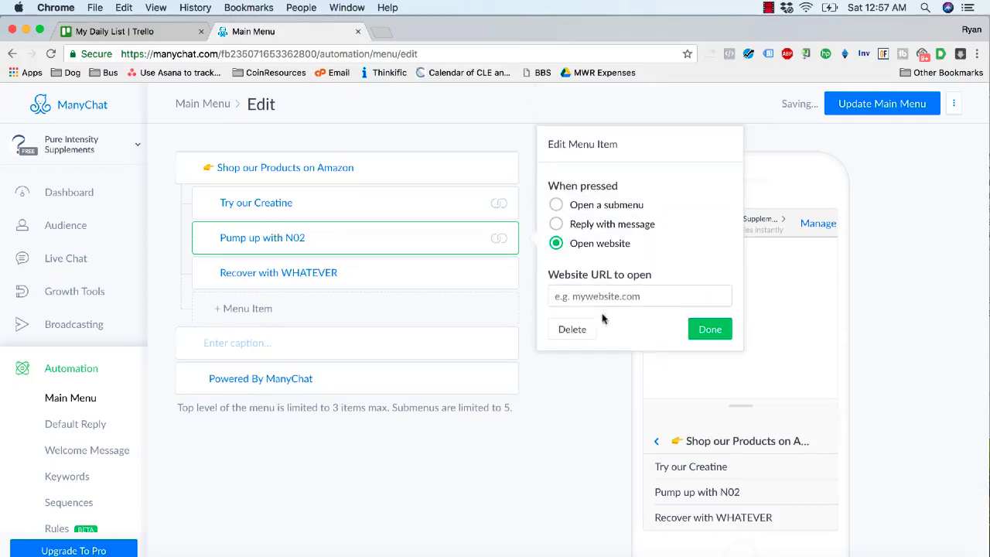
pyautogui.click(602, 302)
pyautogui.write('www.amazon.com')
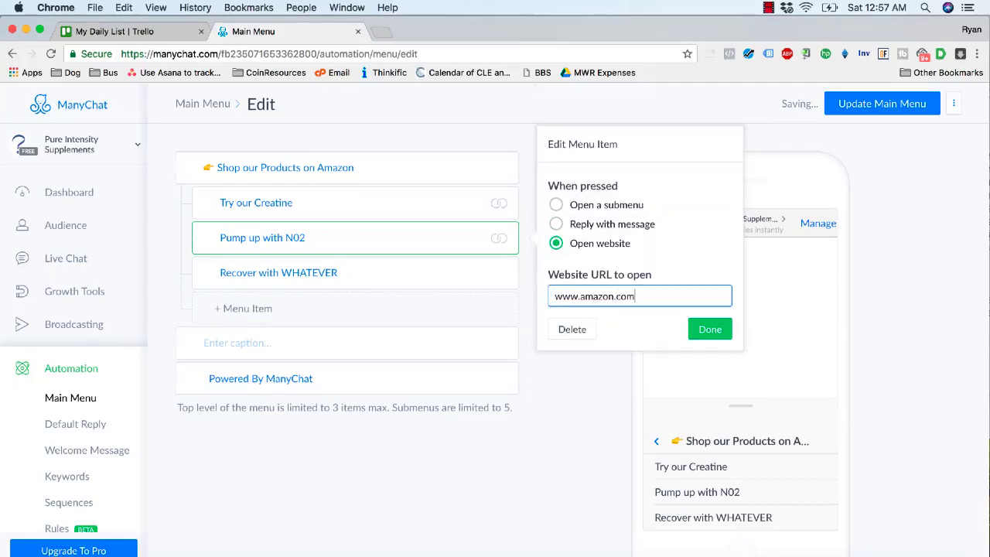
pyautogui.click(708, 333)
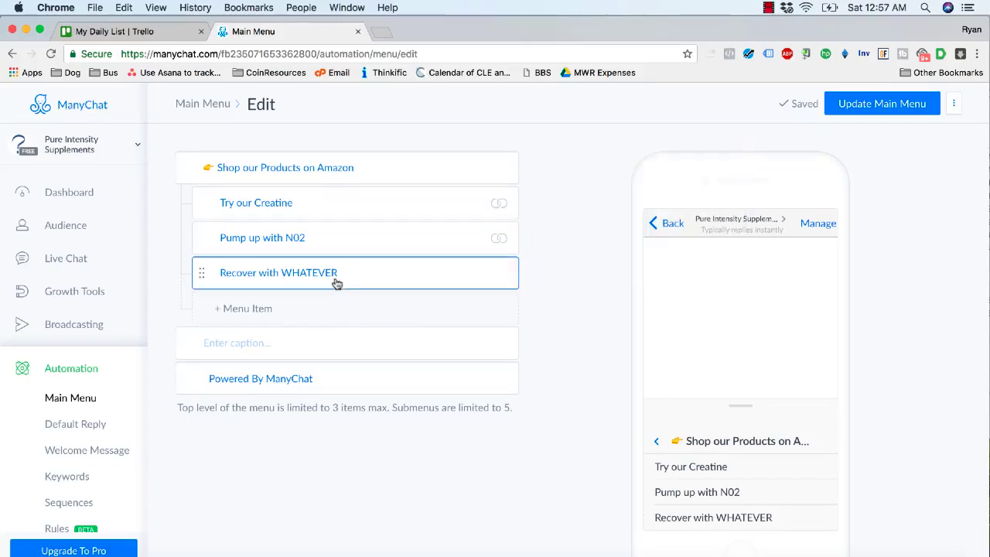
pyautogui.click(332, 283)
pyautogui.click(556, 232)
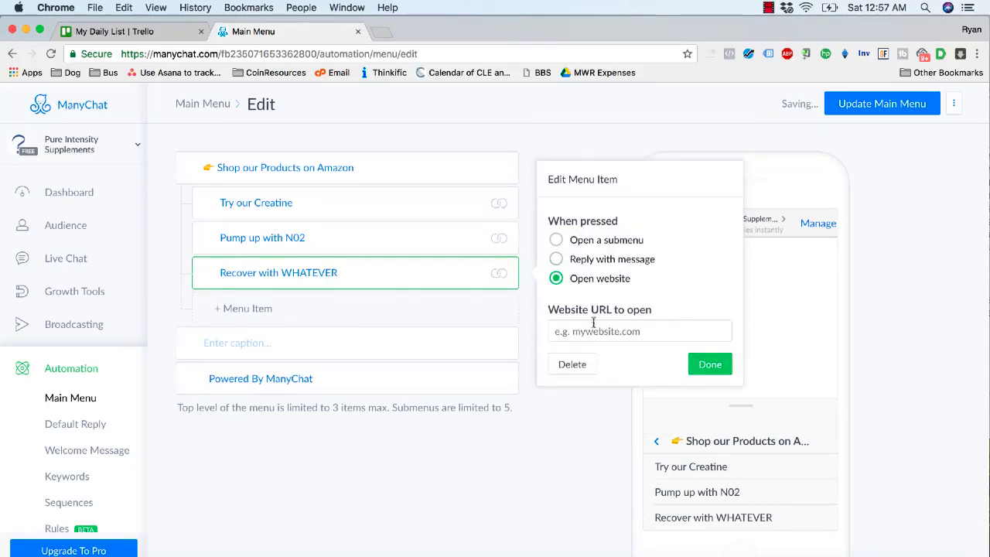
pyautogui.click(559, 331)
pyautogui.write('www.amazon.com')
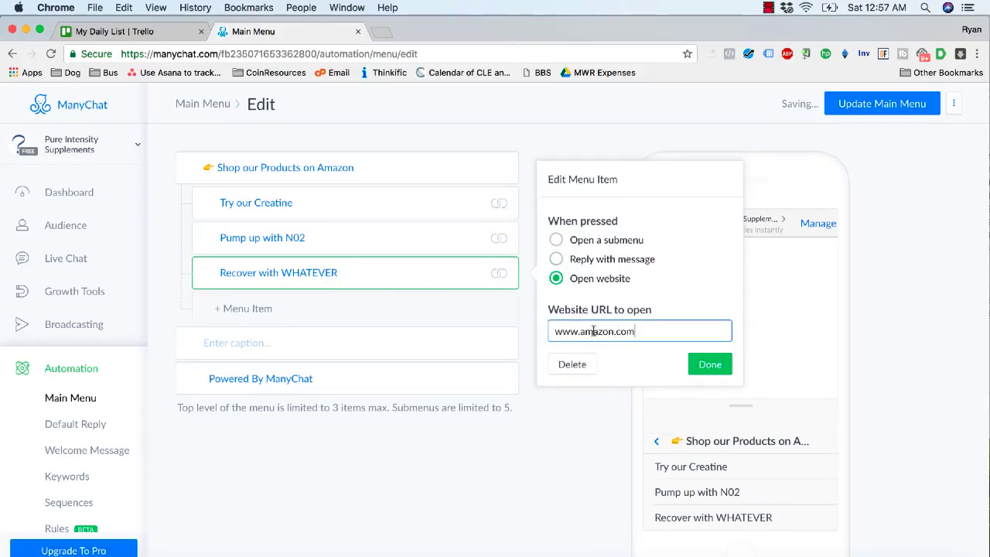
pyautogui.click(701, 364)
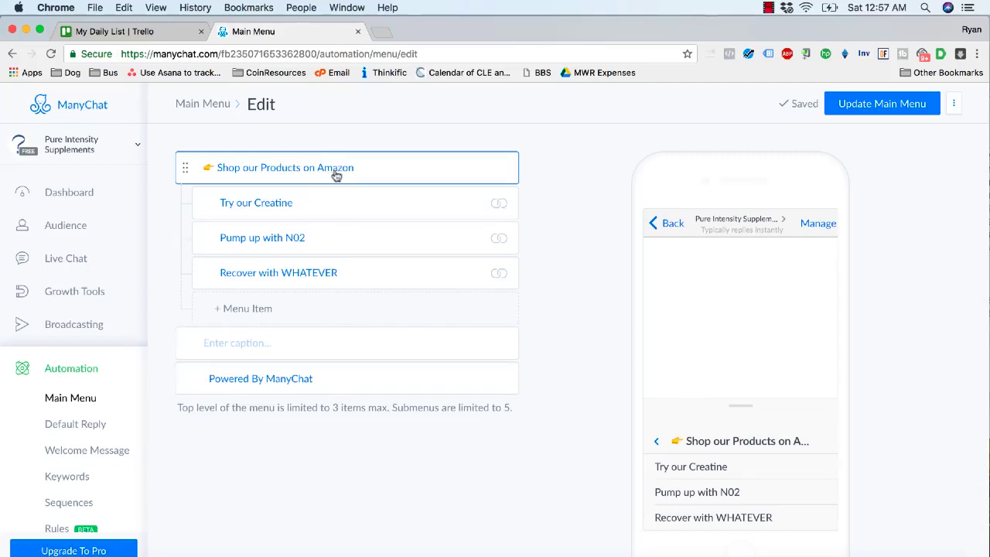
# Caption the empty top-level menu item "👉 Contact Us" and set it to open a submenu.
pyautogui.click(224, 342)
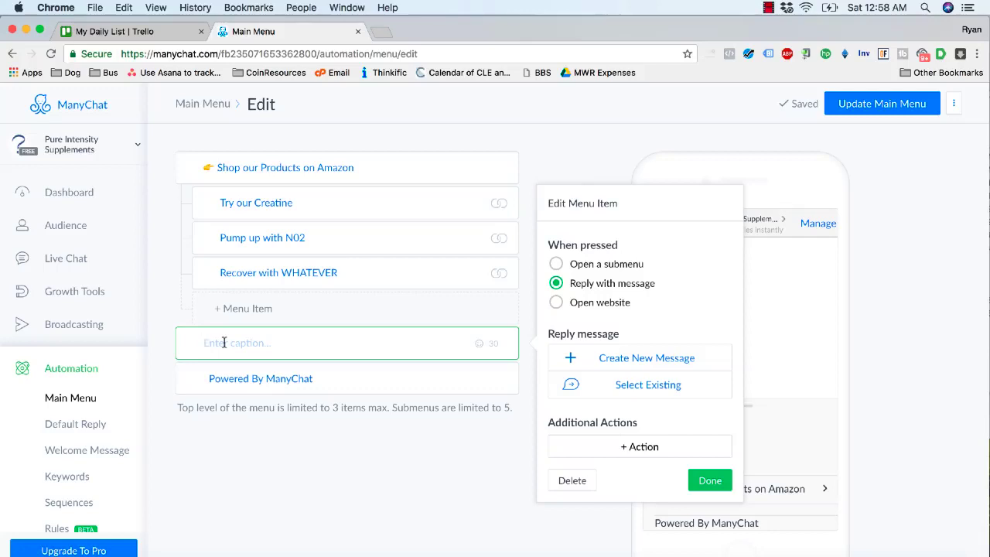
pyautogui.press('ctrl+super+space')
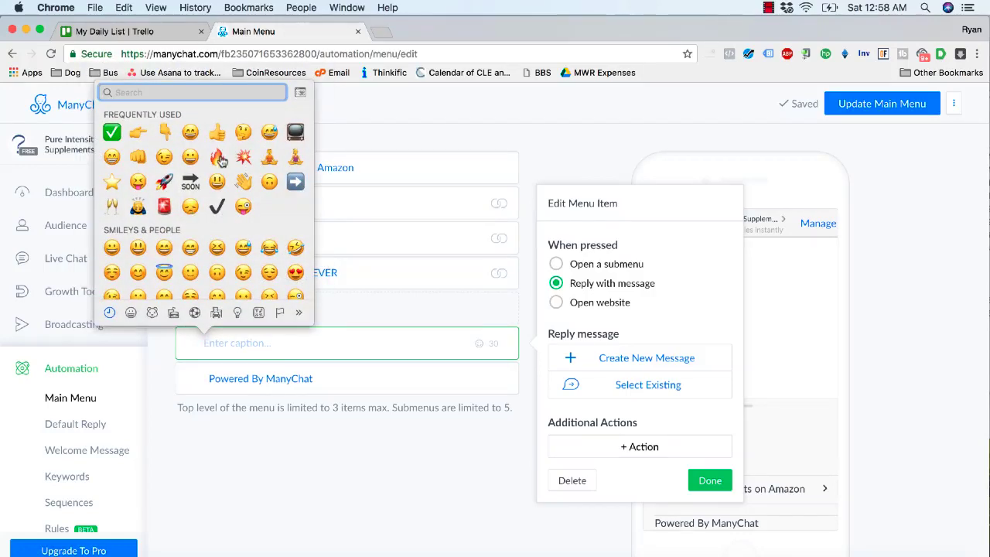
pyautogui.click(137, 133)
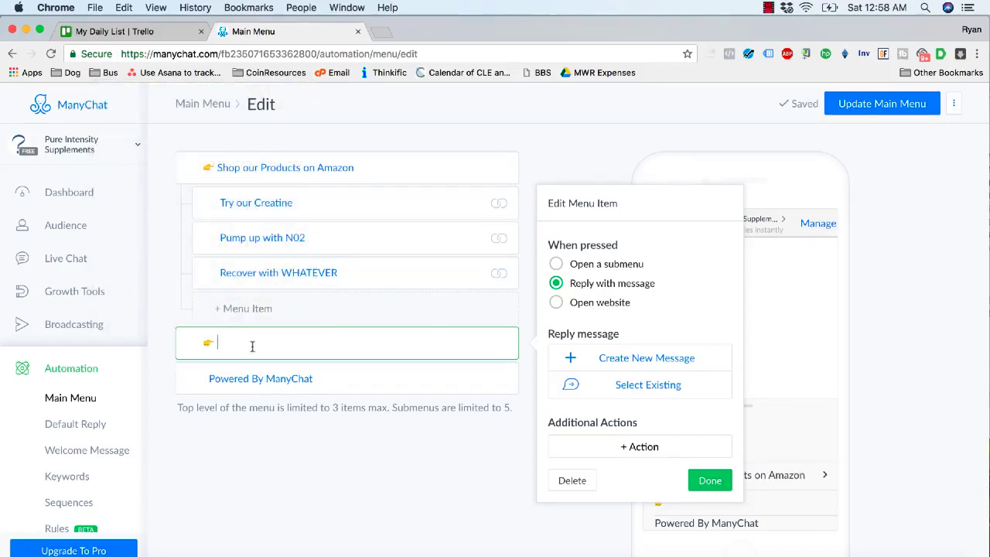
pyautogui.write('Contact Us')
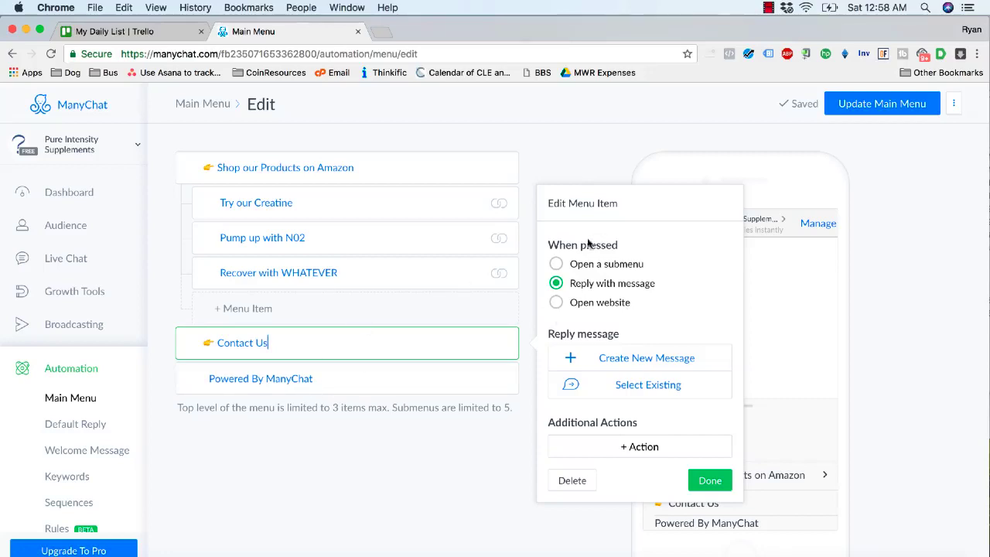
pyautogui.click(557, 264)
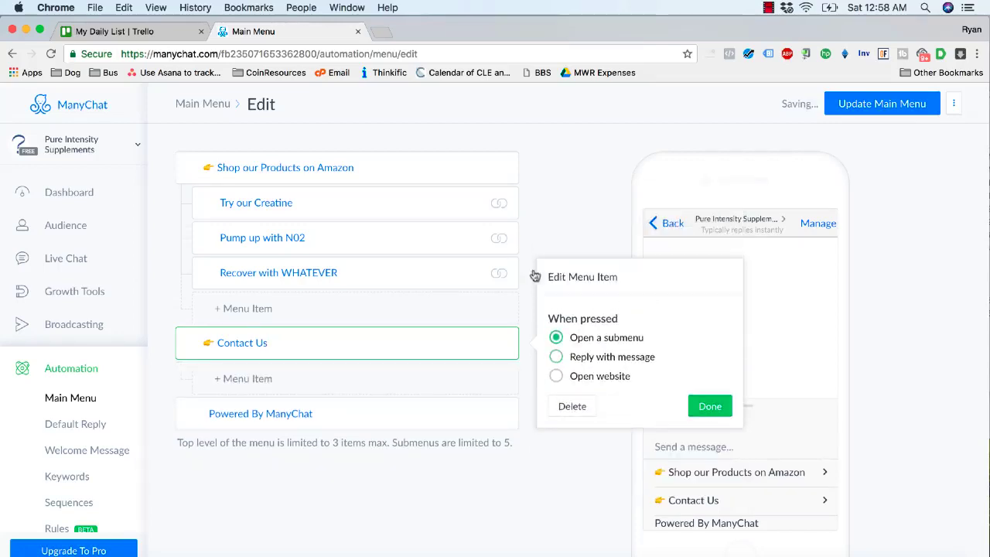
# Add an item named "Product Issues" to the Contact Us submenu.
pyautogui.click(258, 379)
pyautogui.click(259, 381)
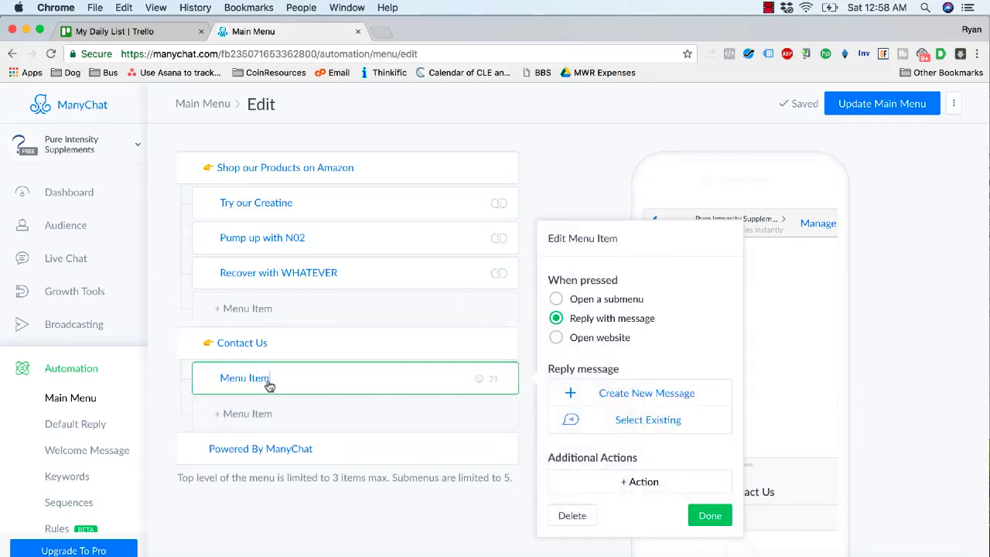
pyautogui.tripleClick(269, 385)
pyautogui.write('Product Issues')
# Add a second item named "General Question" to the Contact Us submenu.
pyautogui.click(263, 413)
pyautogui.click(270, 417)
pyautogui.tripleClick(272, 416)
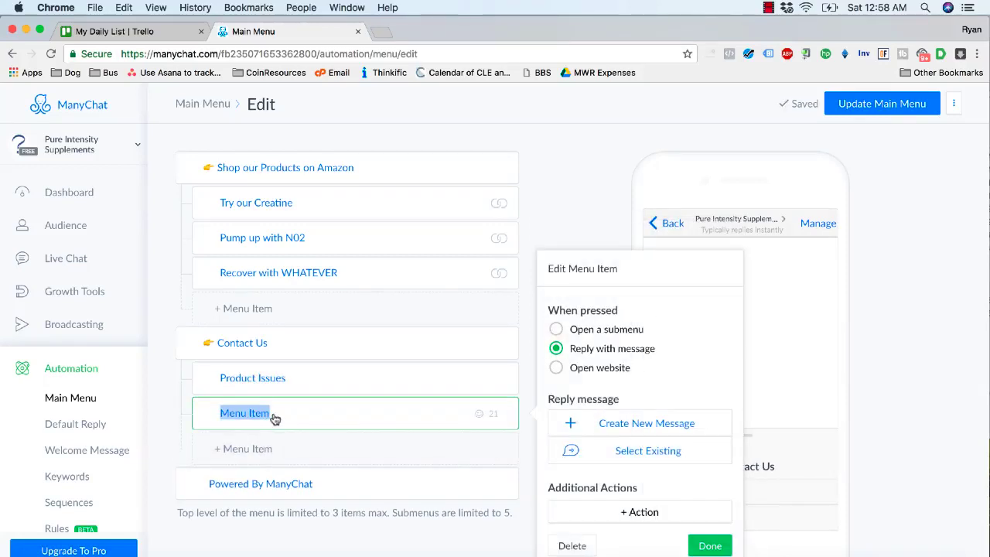
pyautogui.write('General QUestio')
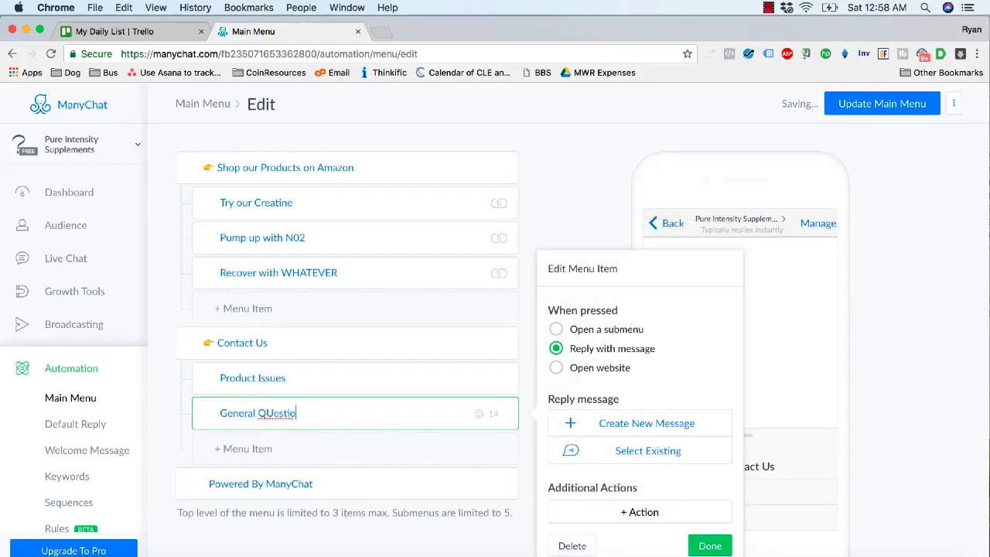
pyautogui.press('BackSpace')
pyautogui.press('BackSpace')
pyautogui.press('BackSpace')
pyautogui.write('uestion')
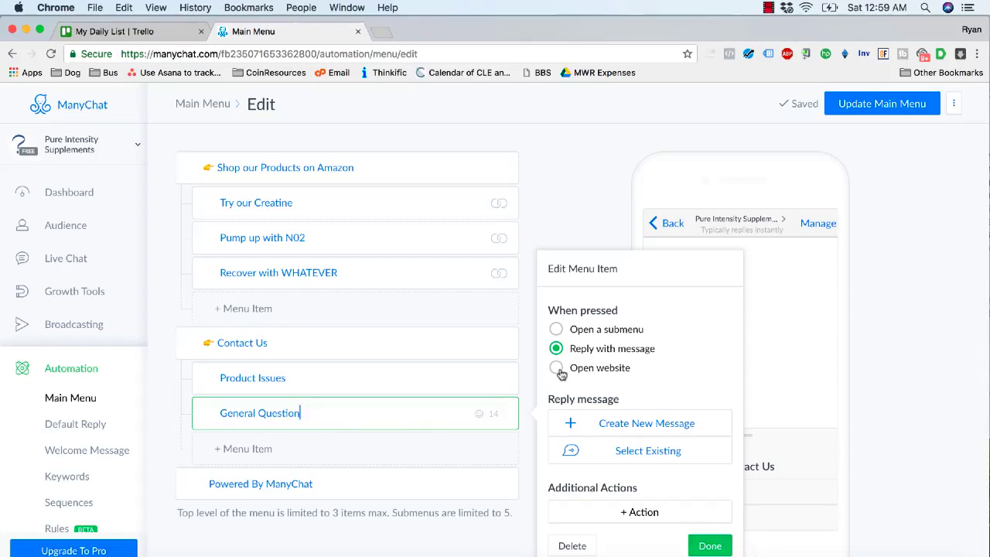
pyautogui.click(710, 546)
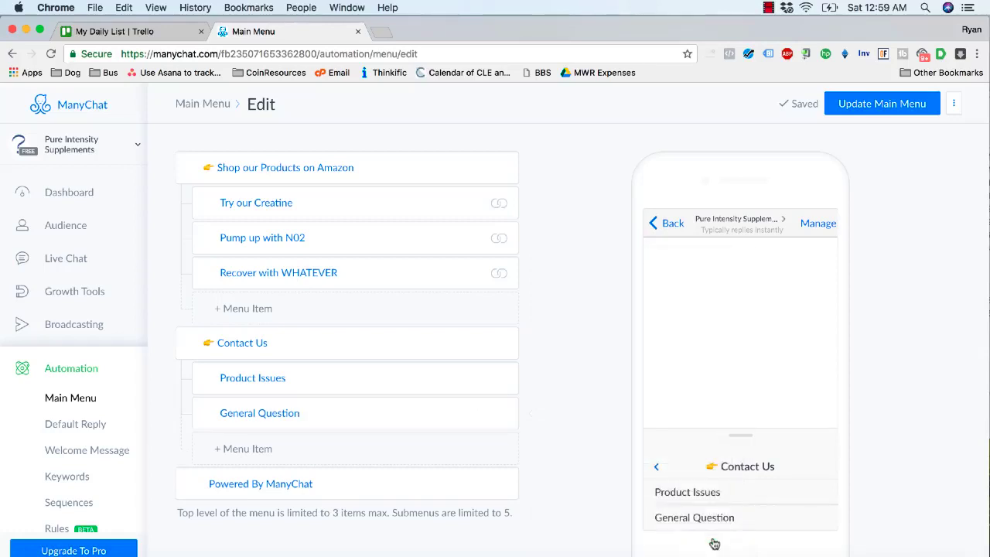
# Create a new reply message for "General Question" and replace its default text block with a User Input block.
pyautogui.click(277, 414)
pyautogui.click(647, 423)
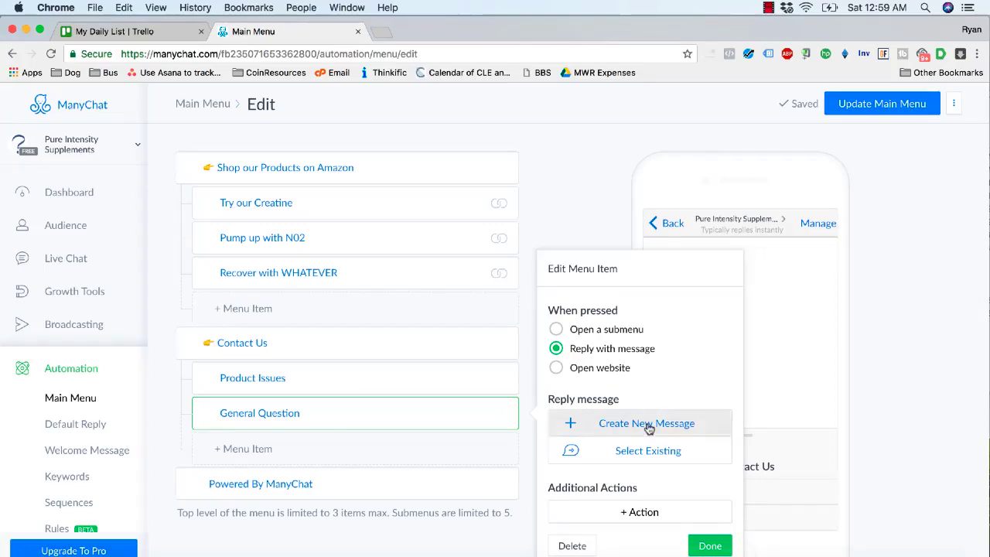
pyautogui.click(502, 200)
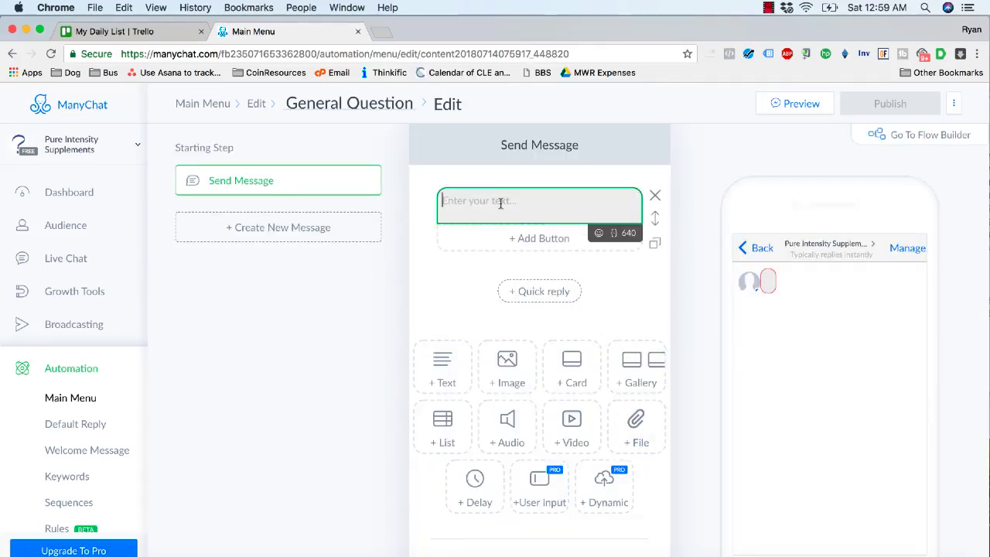
pyautogui.click(542, 477)
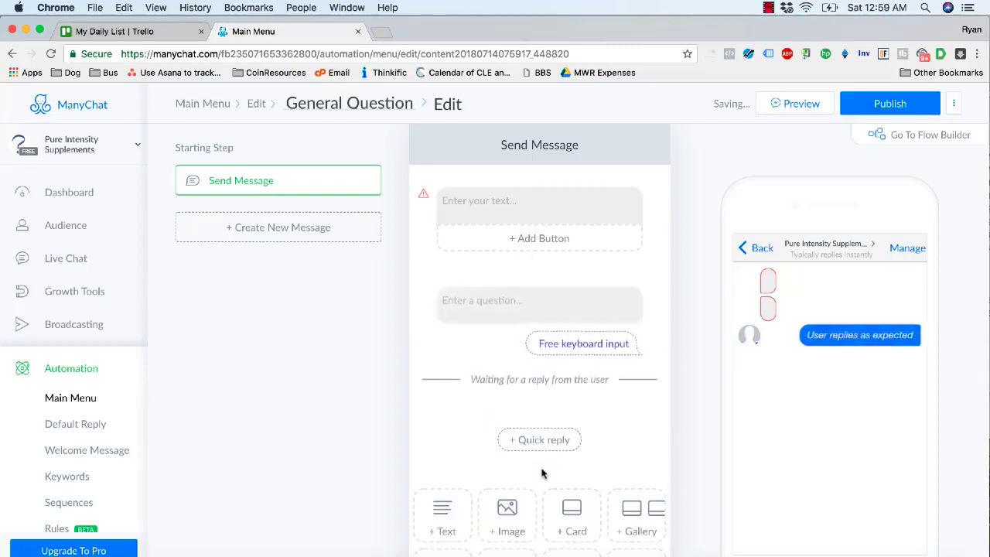
pyautogui.click(655, 194)
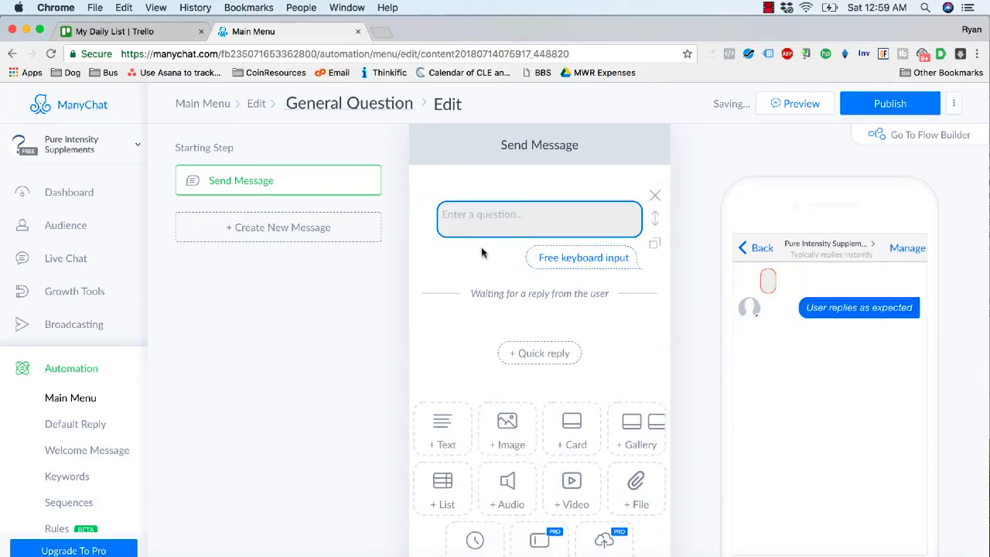
# Set the question text to "Type your question here, it will be sent to the admins. You should receive a response in 1-2 business days (at most).".
pyautogui.click(474, 220)
pyautogui.write('Type yo')
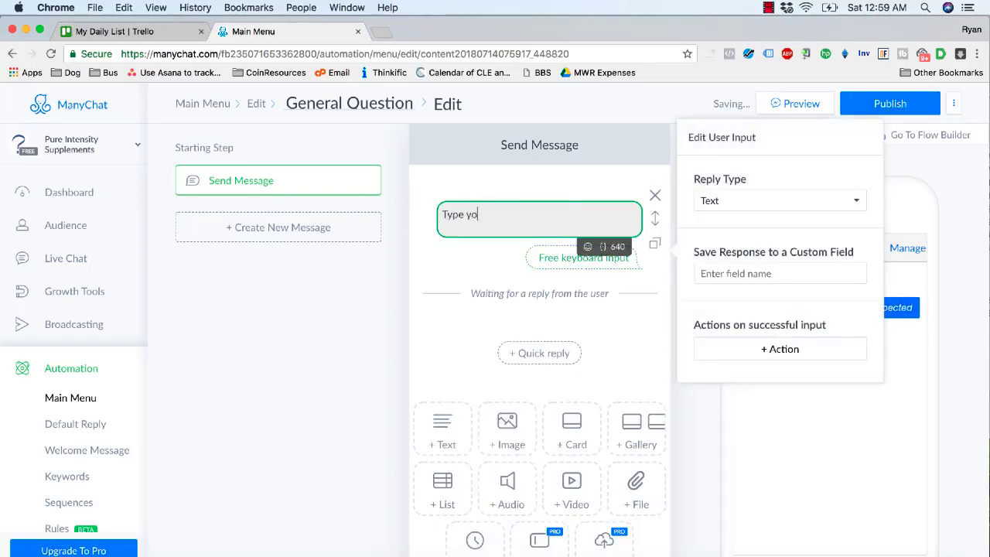
pyautogui.write('ur question here.')
pyautogui.write(' it ')
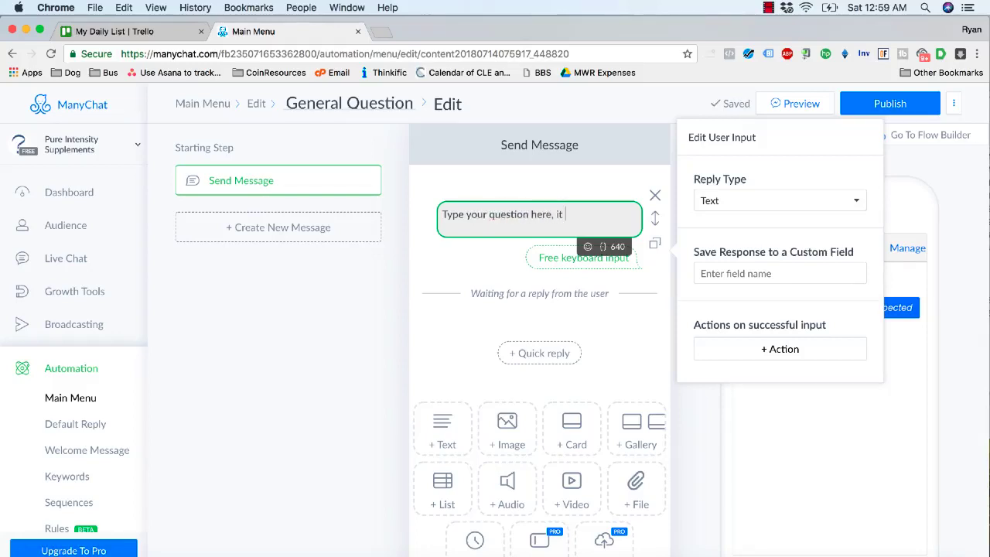
pyautogui.write('will be sent t')
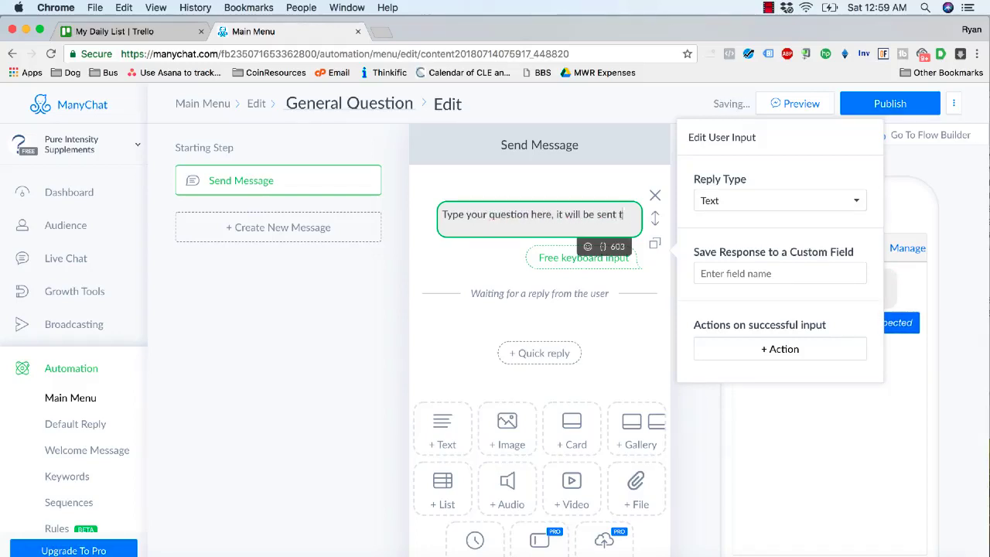
pyautogui.write('o the admins. ')
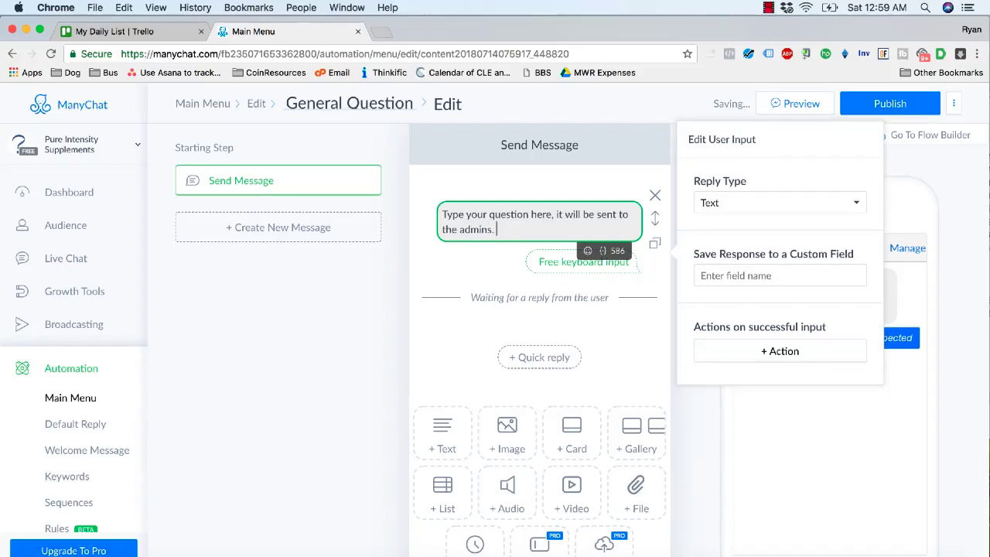
pyautogui.write('You should receive a ')
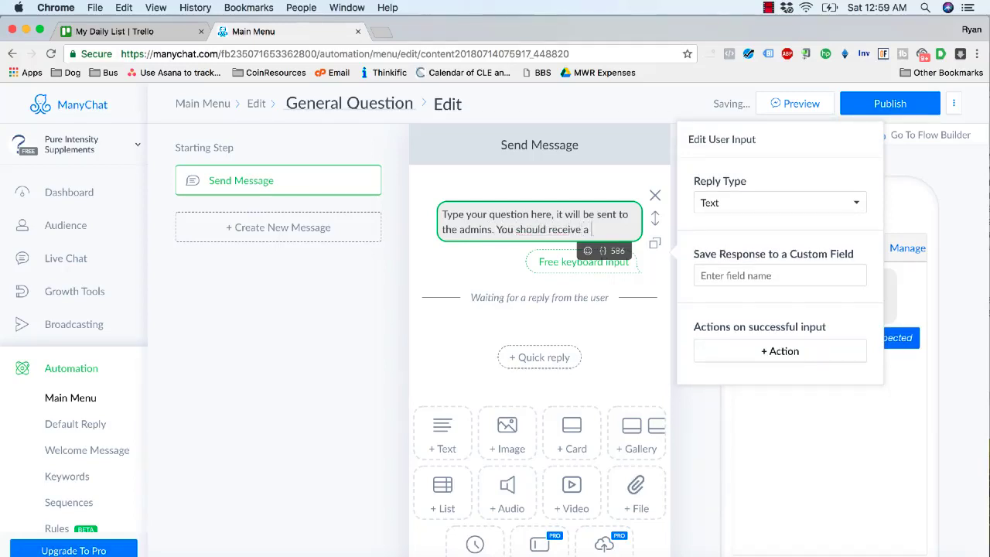
pyautogui.write('response in')
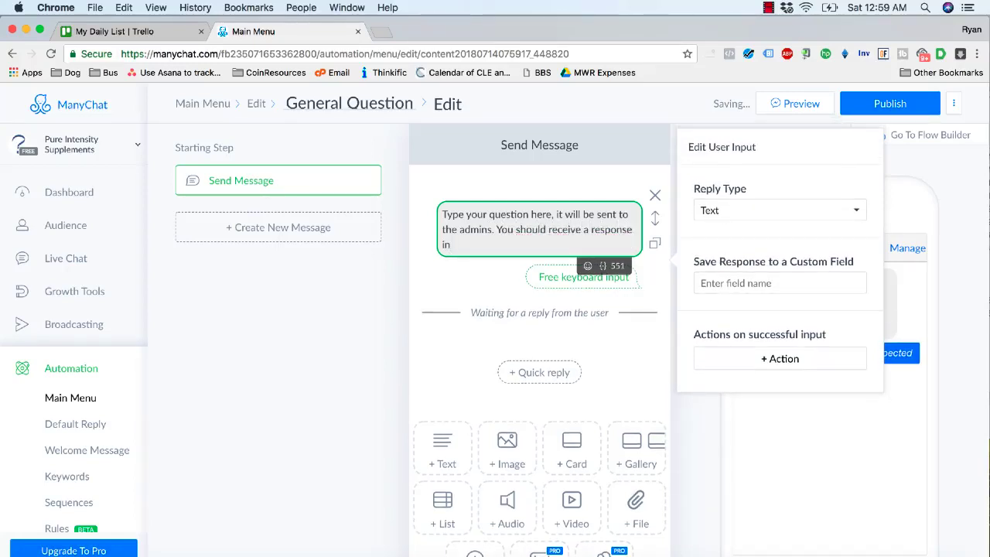
pyautogui.write(' 1-2 business days (at most).')
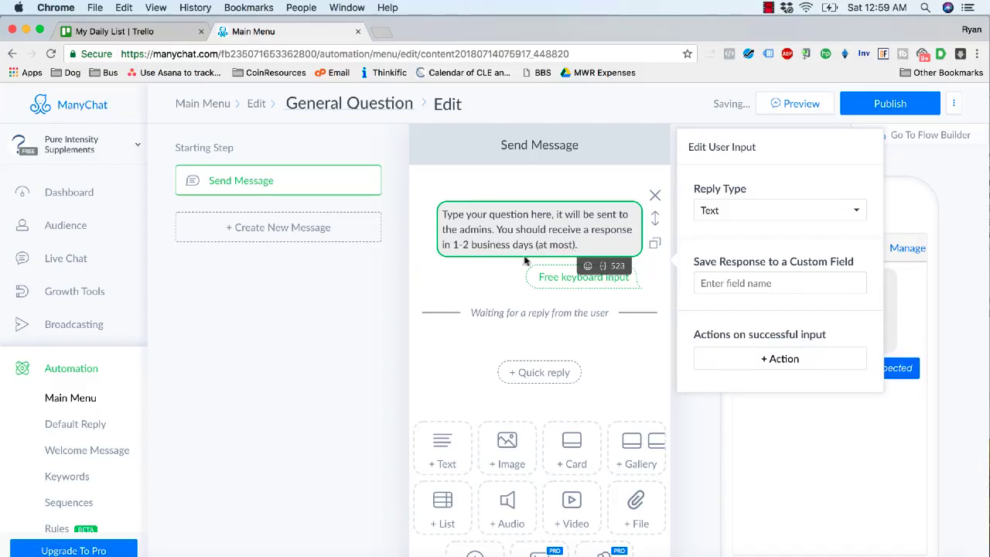
pyautogui.click(390, 300)
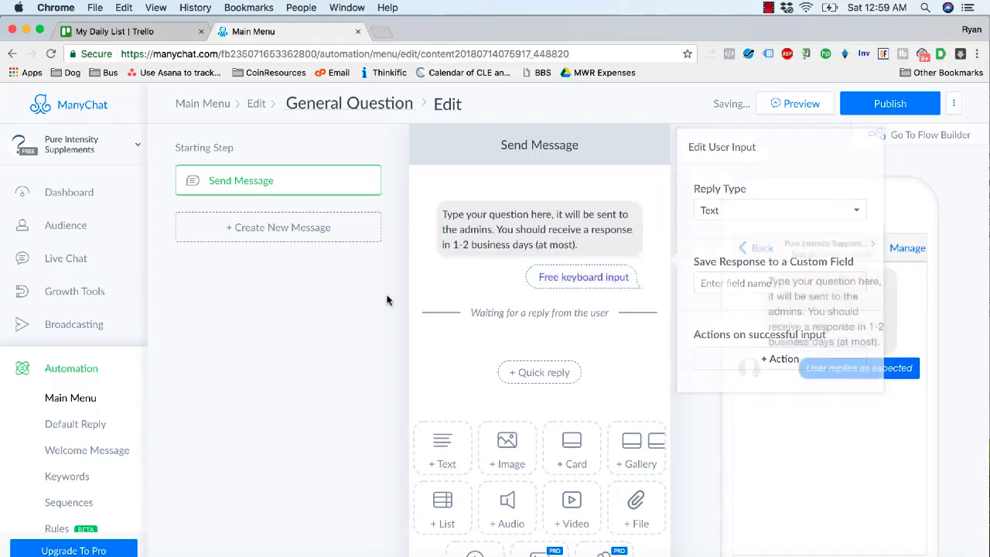
# Add a Notify Admins action on successful input to the user input block of the General Question message.
pyautogui.click(582, 276)
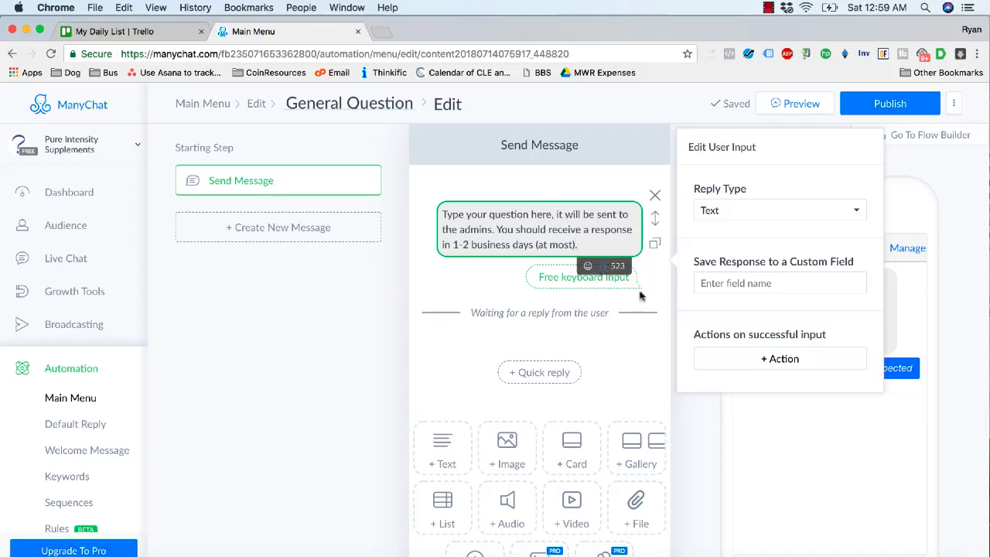
pyautogui.click(768, 361)
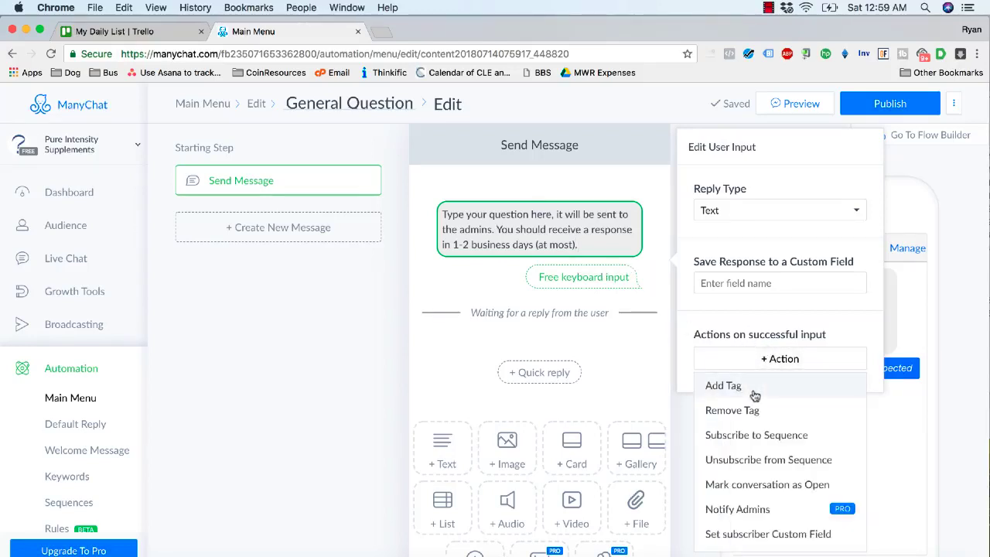
pyautogui.scroll(-1, 754, 396)
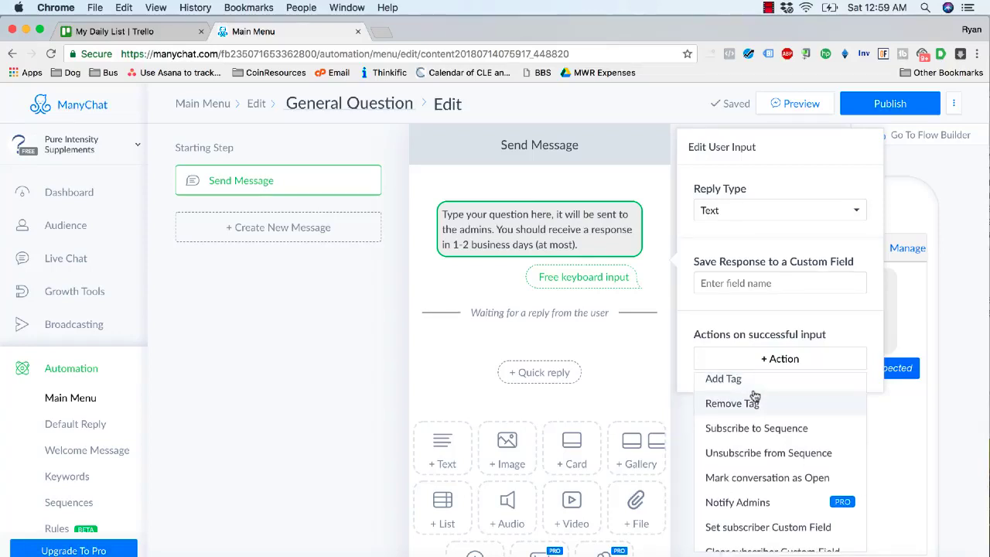
pyautogui.scroll(-3, 753, 397)
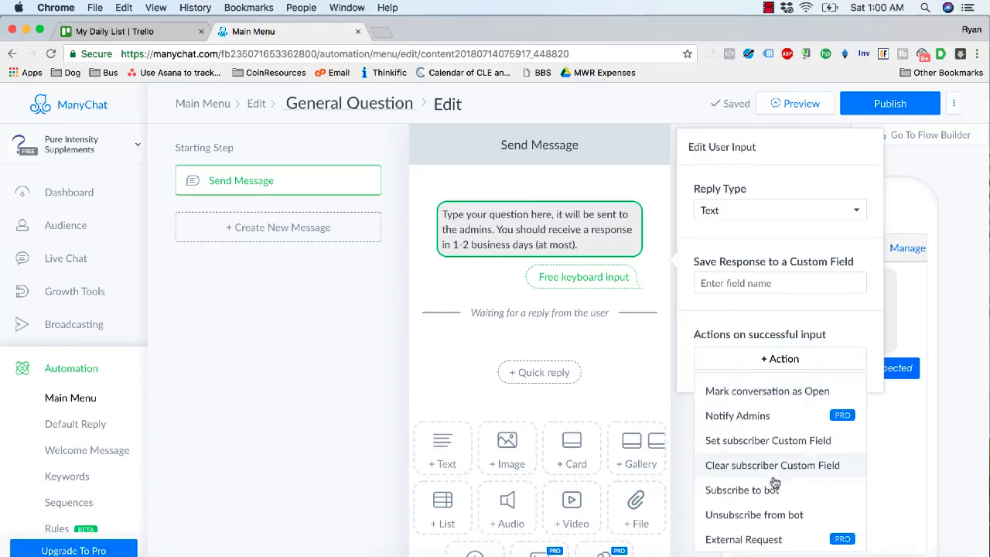
pyautogui.scroll(1, 777, 499)
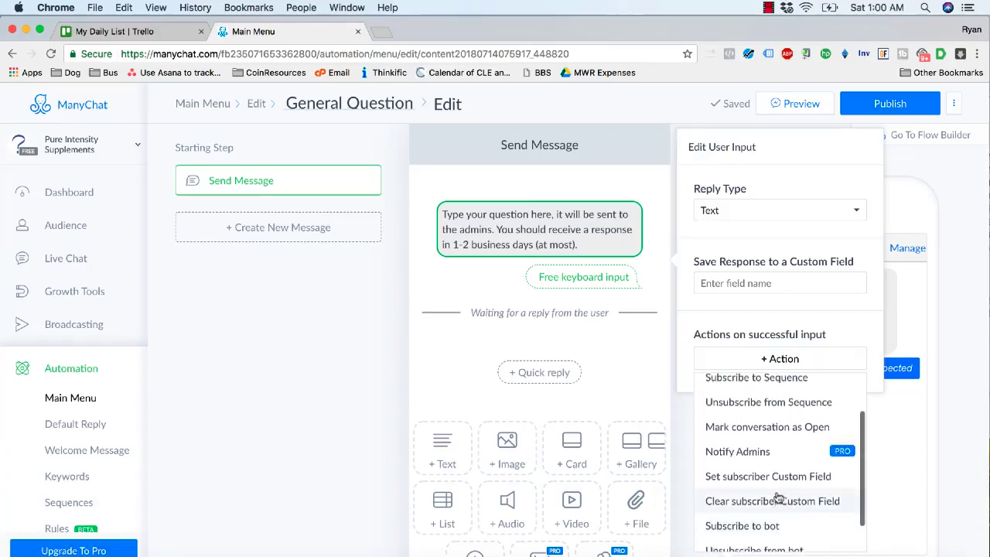
pyautogui.click(748, 455)
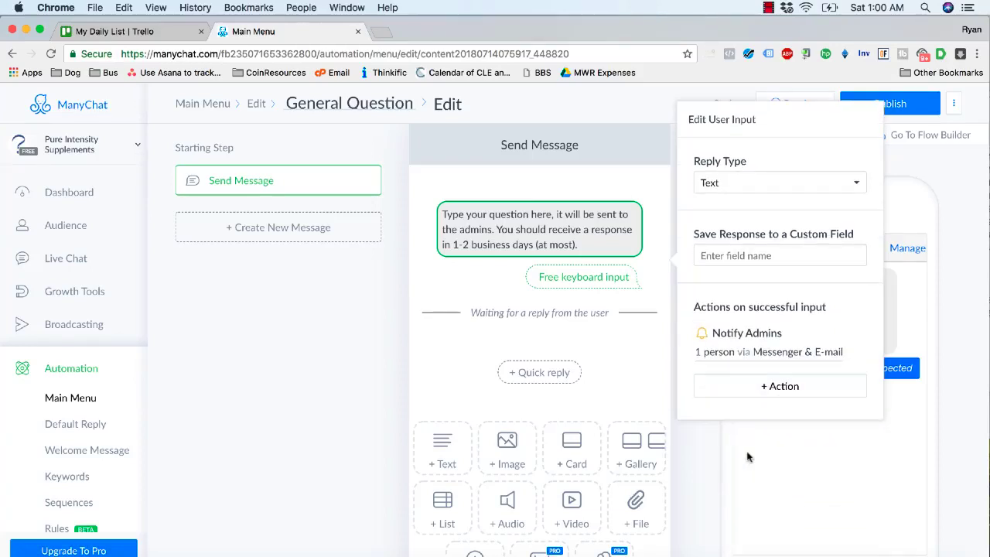
pyautogui.click(339, 351)
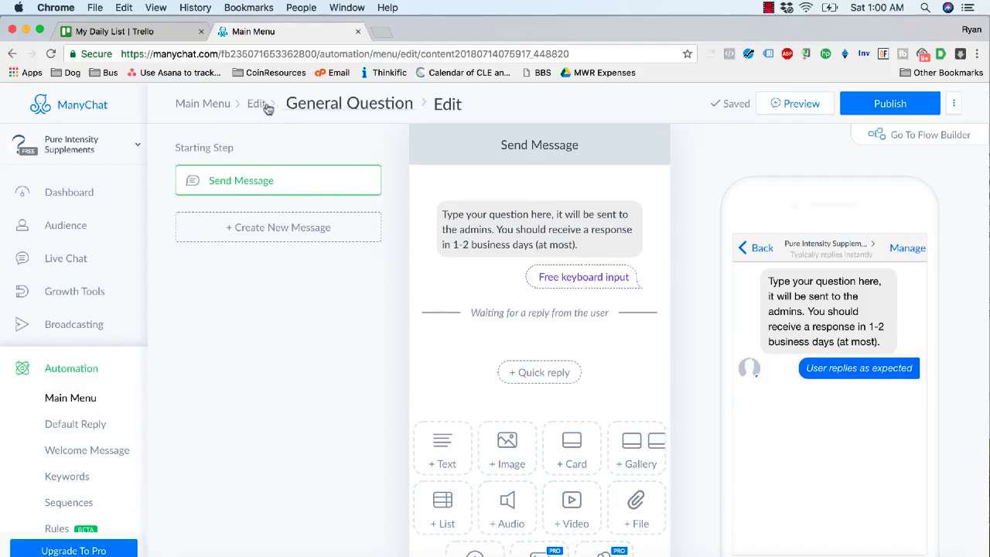
# Create a new reply message for the "Product Issues" menu item and replace its default text block with a User Input block.
pyautogui.click(220, 111)
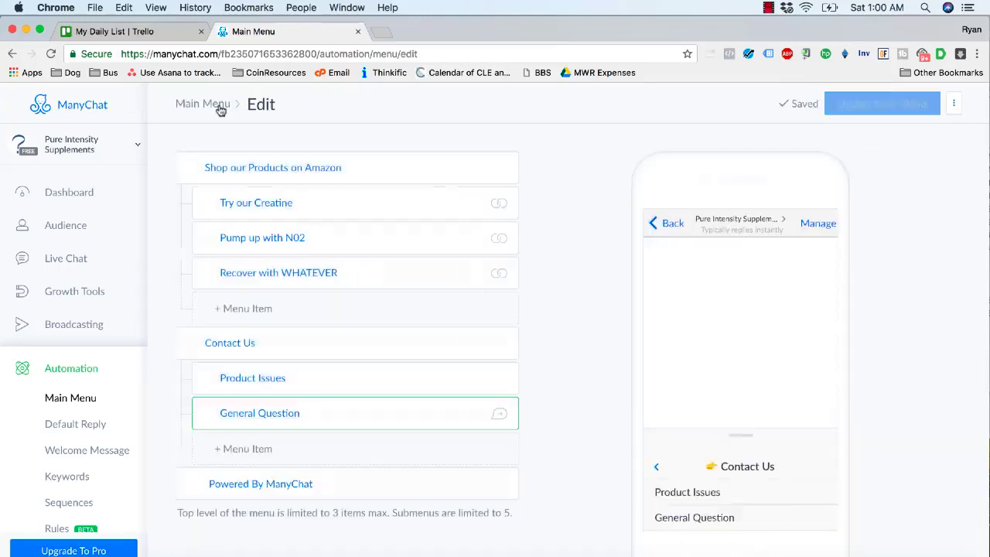
pyautogui.click(259, 378)
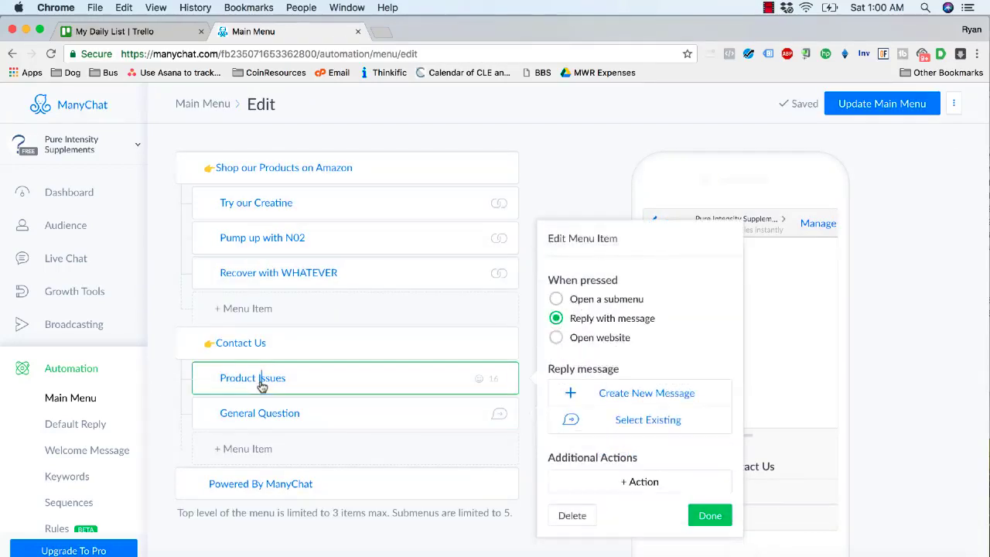
pyautogui.click(634, 394)
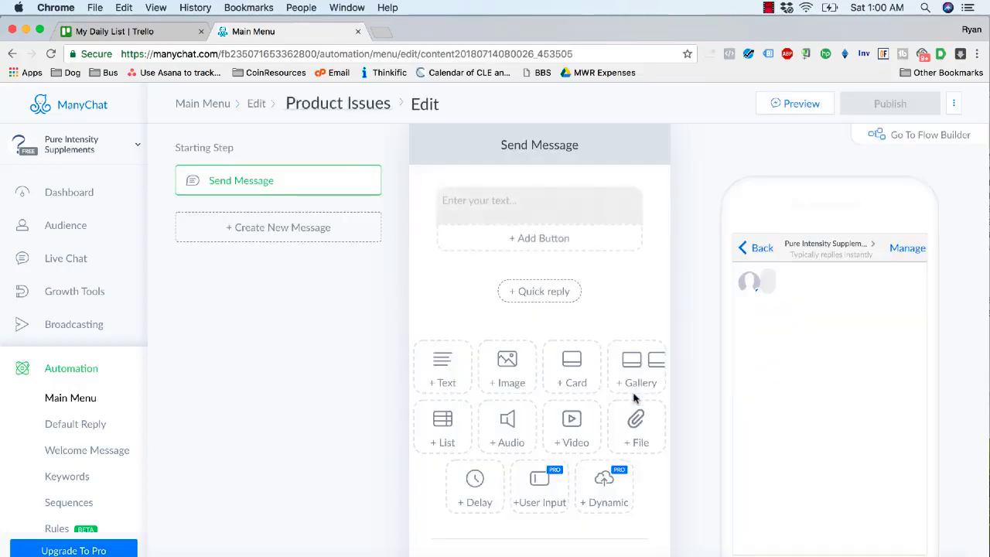
pyautogui.click(655, 196)
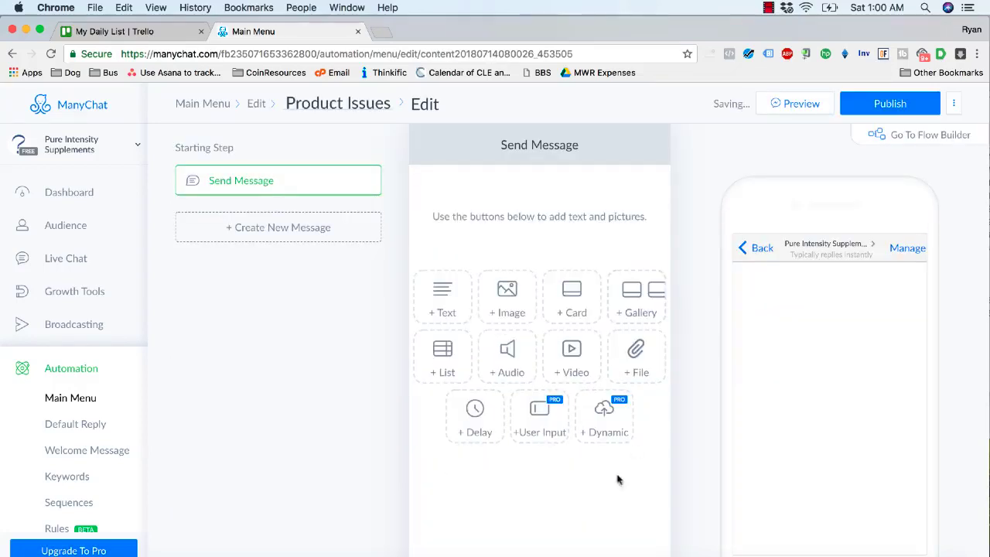
pyautogui.click(547, 431)
# Begin the user input's question text with the paragraph "Sorry to hear you had an issues with our products!".
pyautogui.click(457, 215)
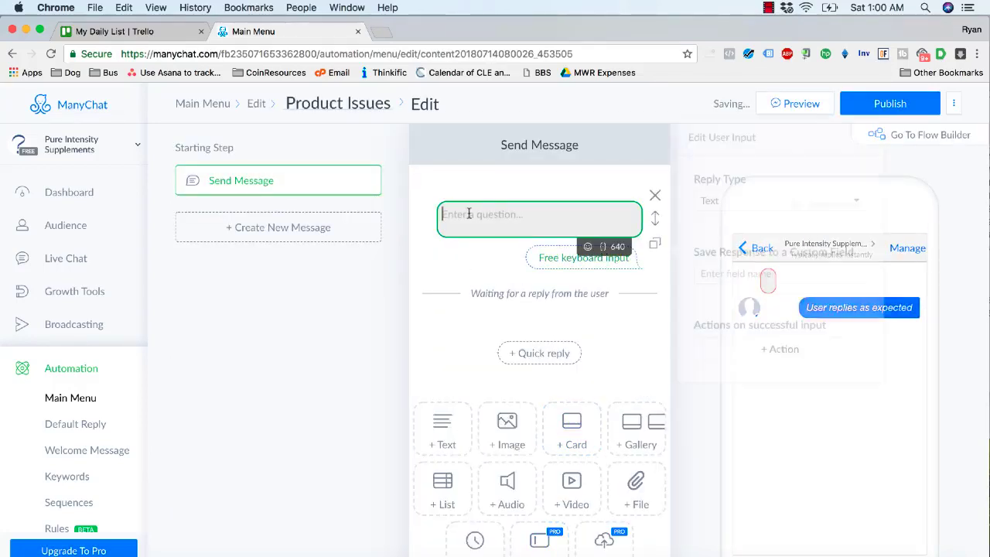
pyautogui.write('Sorry to hear you had an issues with')
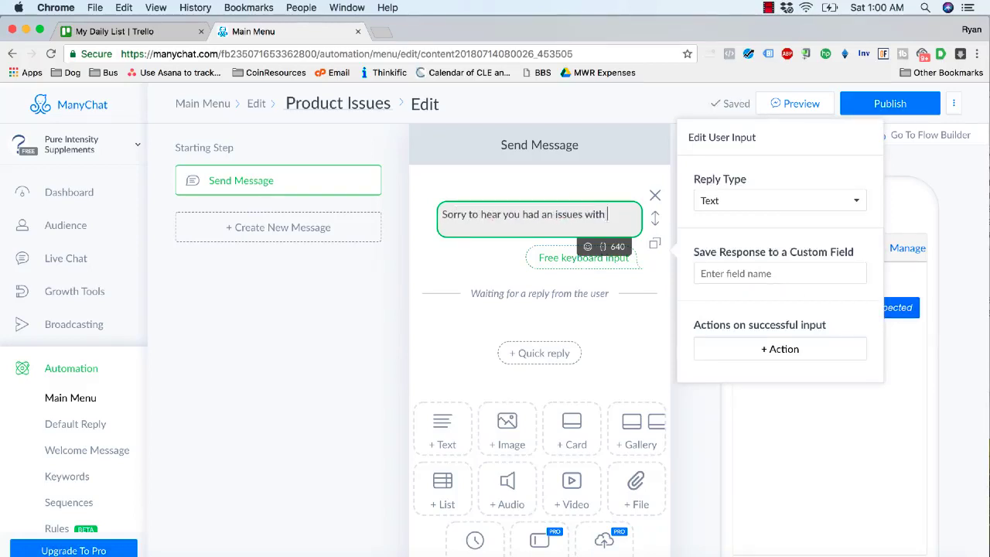
pyautogui.write(' our products!')
pyautogui.press('Return')
pyautogui.press('Return')
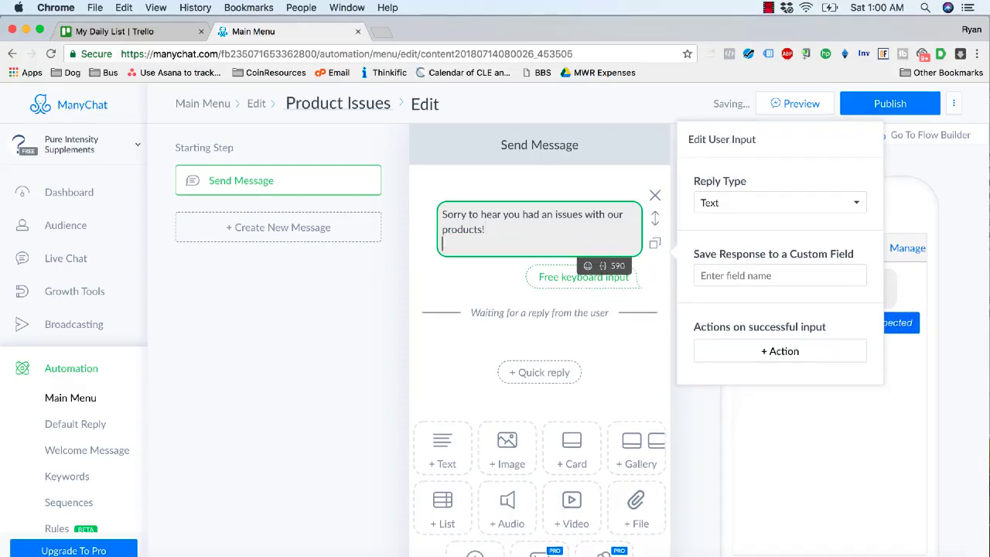
# Add the paragraph "Please let us know below what your issue is in as much detail as possible & we will get back to you ASAP.".
pyautogui.write('Please l')
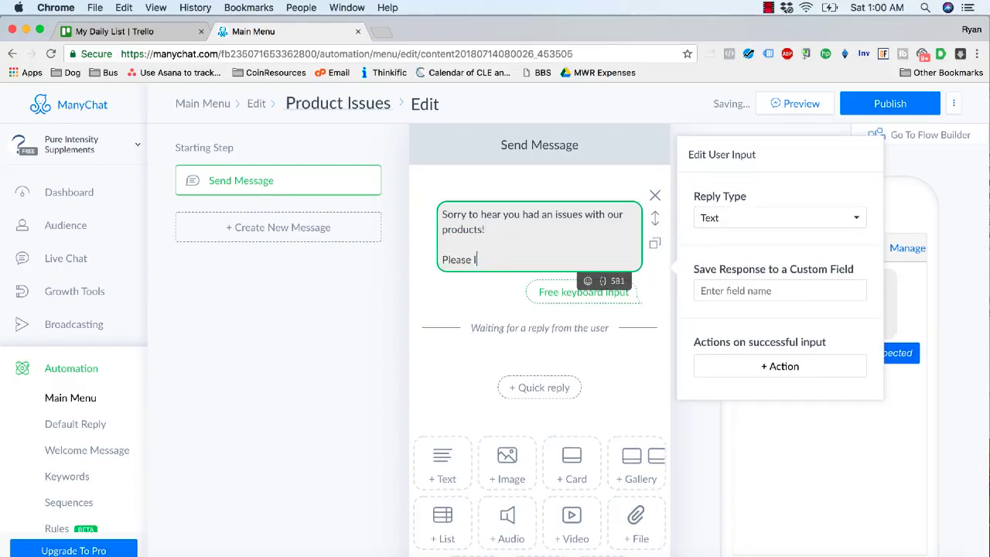
pyautogui.write('et us know below what your ')
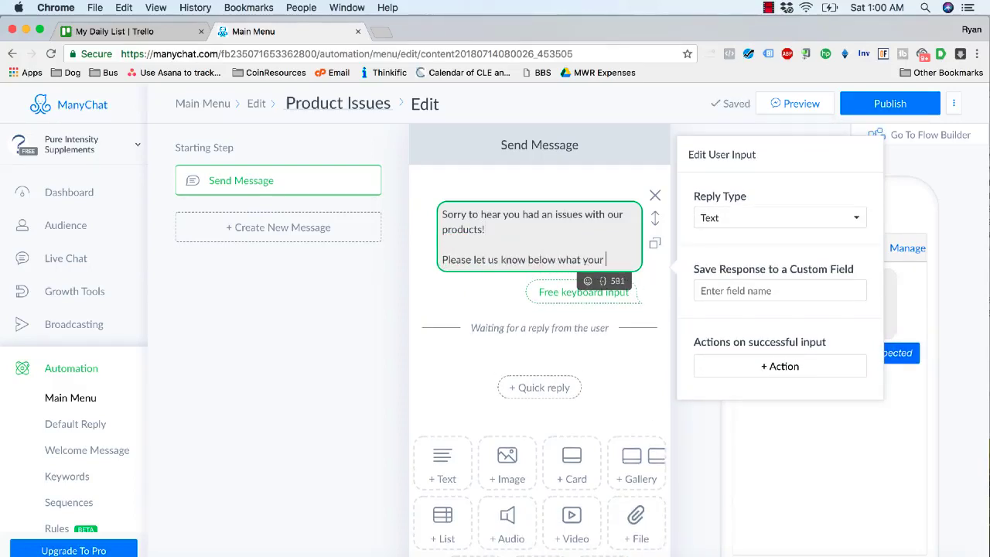
pyautogui.write('issue is ')
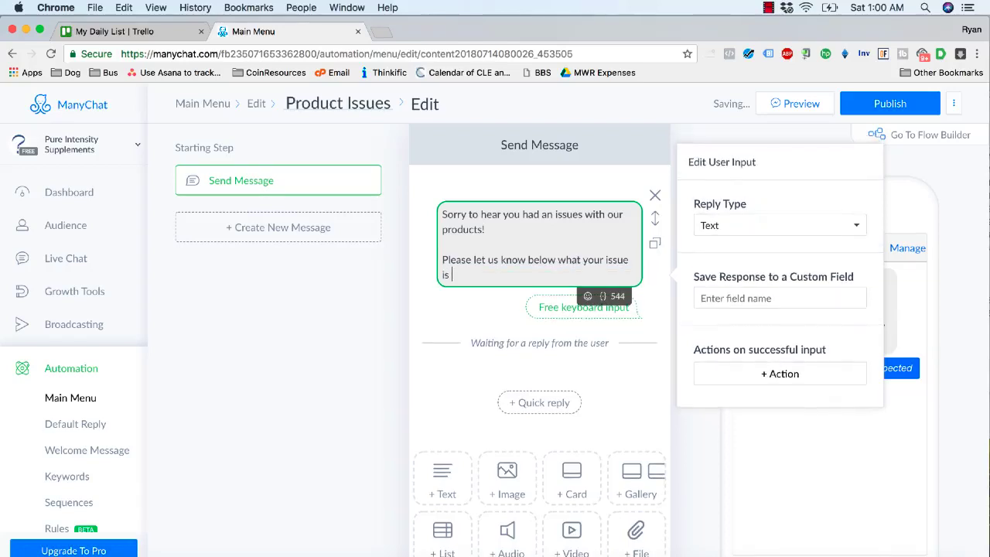
pyautogui.write('in as mus')
pyautogui.press('BackSpace')
pyautogui.write('ch')
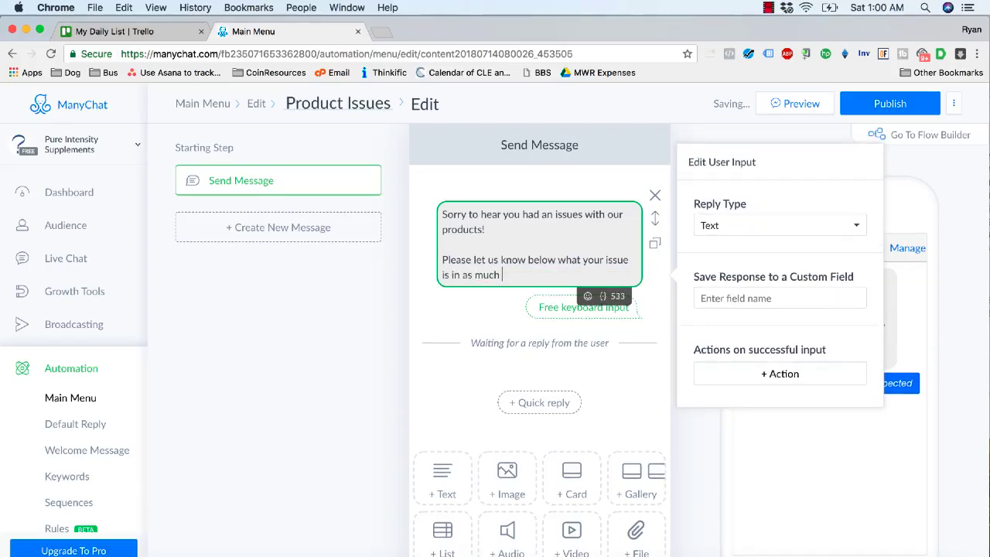
pyautogui.write(' detail as possible & we will get ')
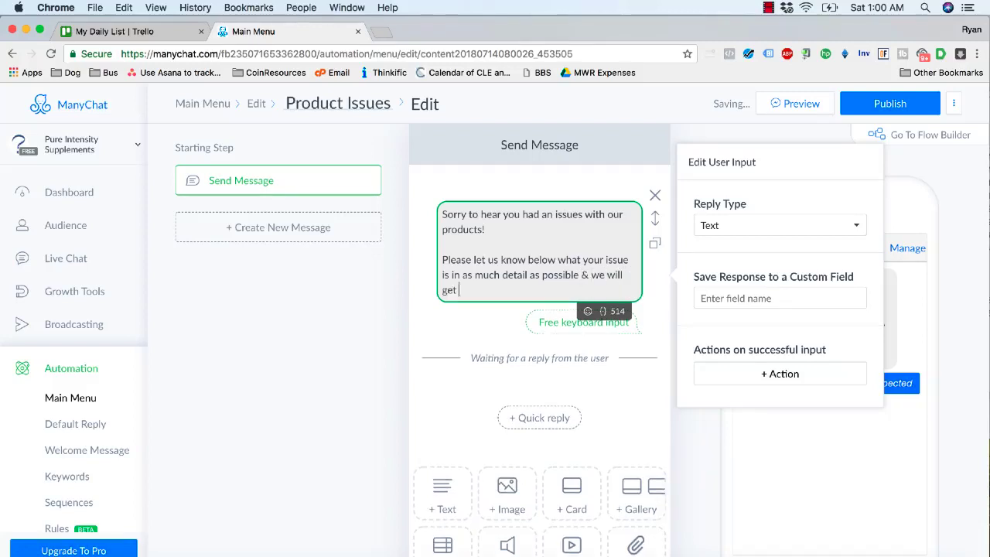
pyautogui.write('back to you ASAP.')
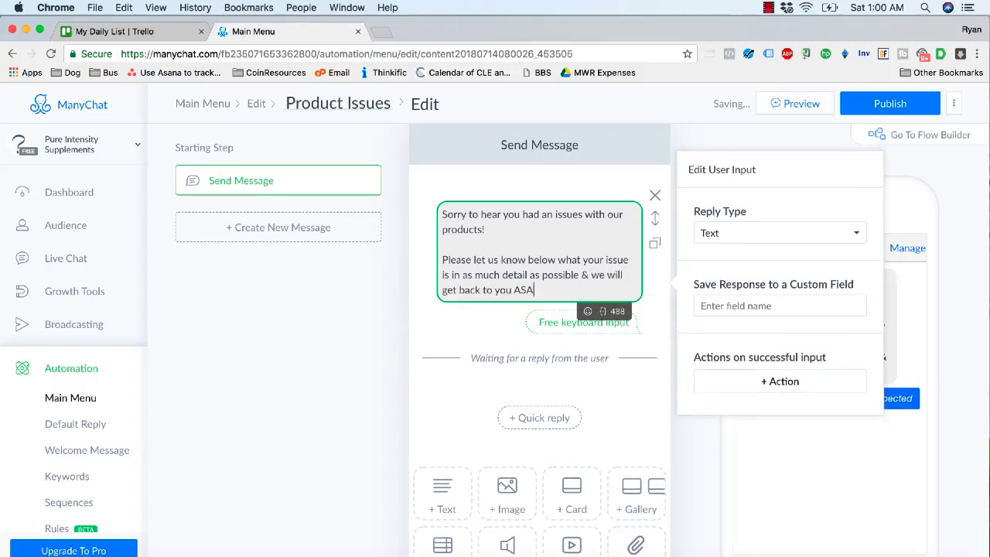
# End the question text with a separate paragraph "Thank you!" followed by the pointing-down hand emoji.
pyautogui.press('Return')
pyautogui.press('Return')
pyautogui.write('Thank you!')
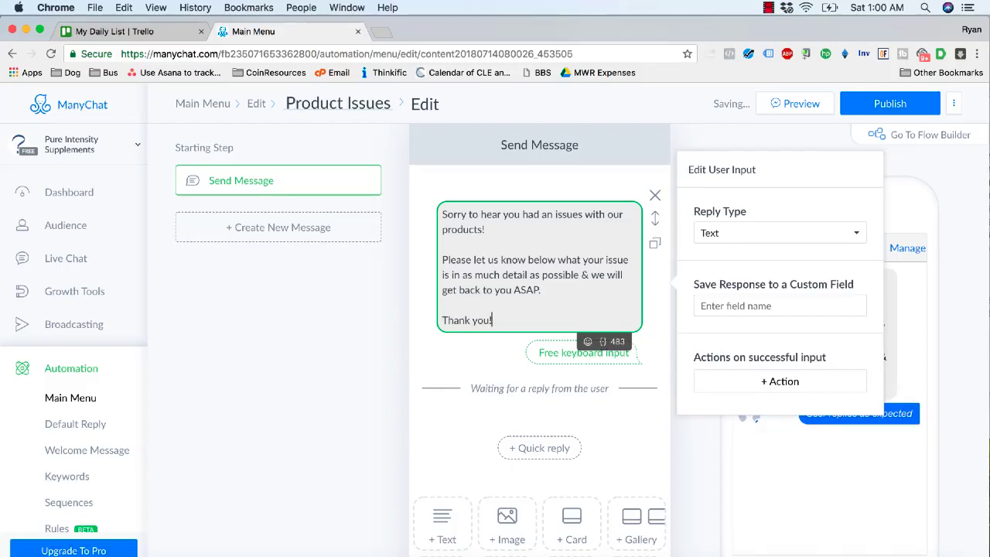
pyautogui.press('ctrl+super+space')
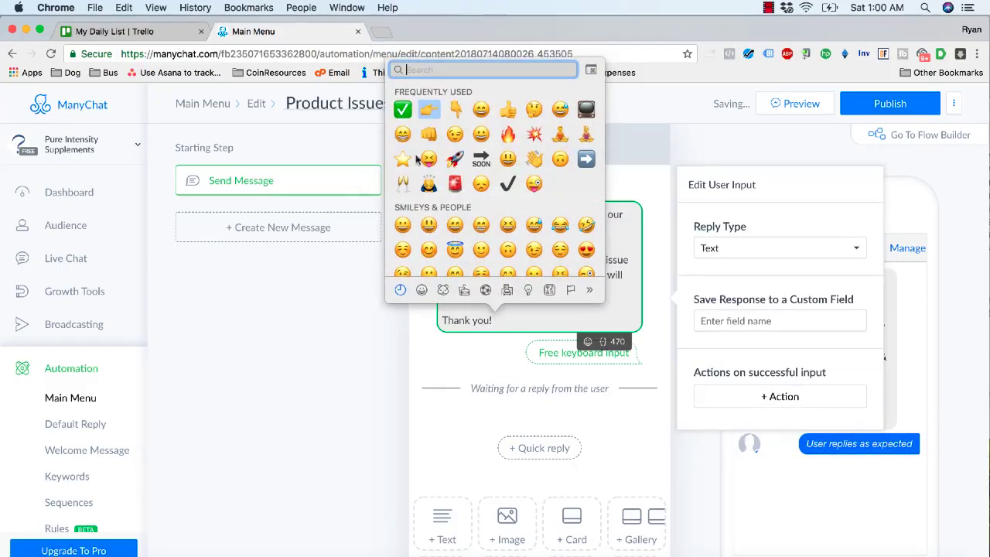
pyautogui.click(455, 109)
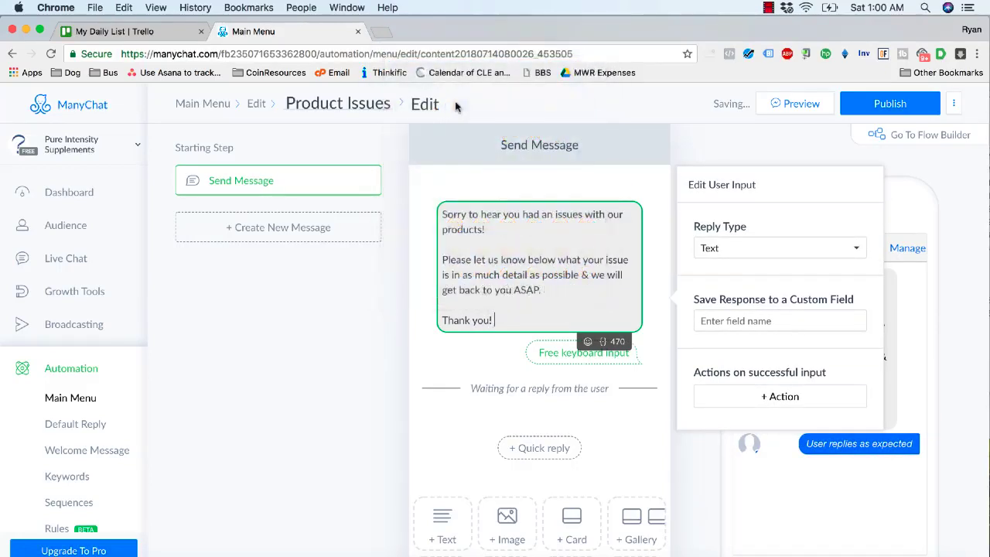
pyautogui.click(343, 319)
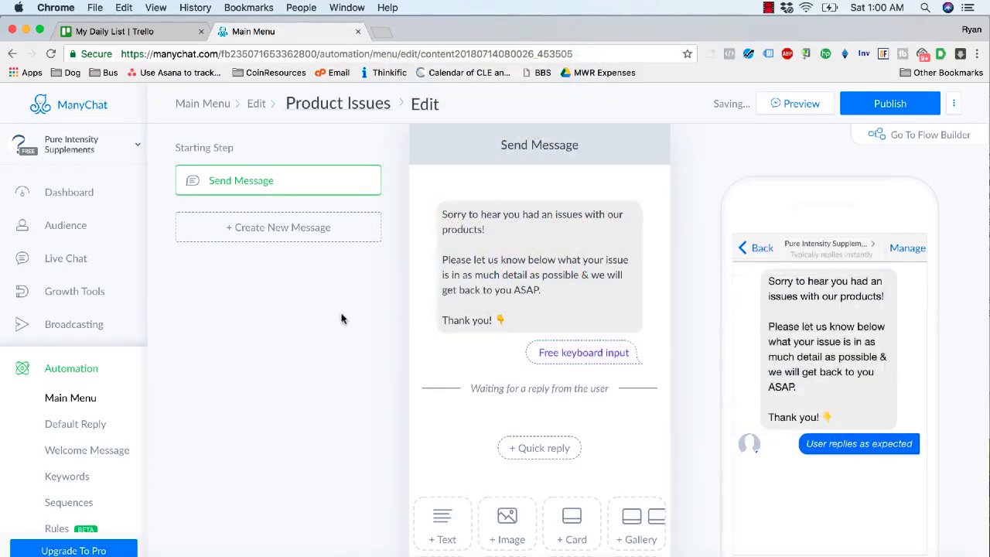
# Add a Notify Admins action on successful input to the Product Issues user input block, and return to the main menu's item list.
pyautogui.click(583, 352)
pyautogui.click(793, 396)
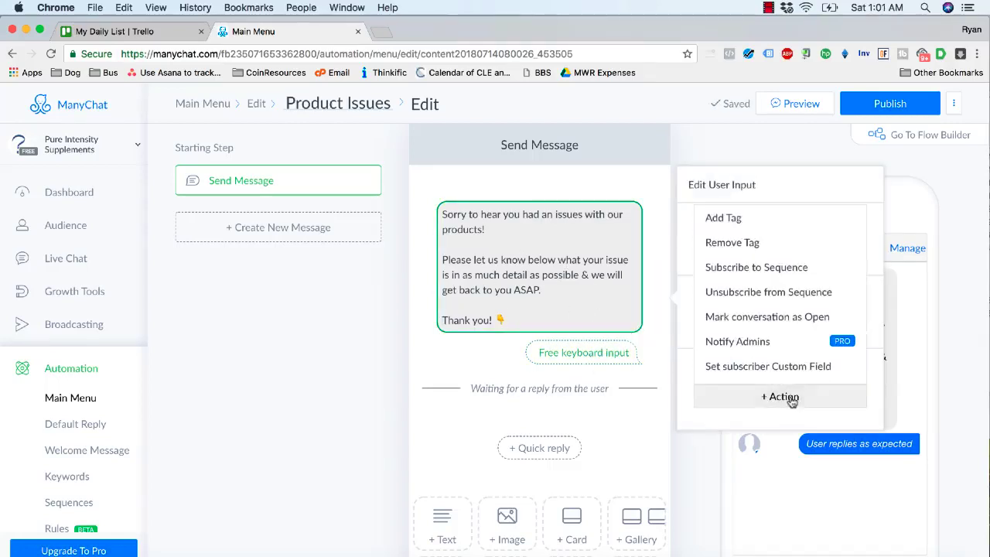
pyautogui.click(735, 343)
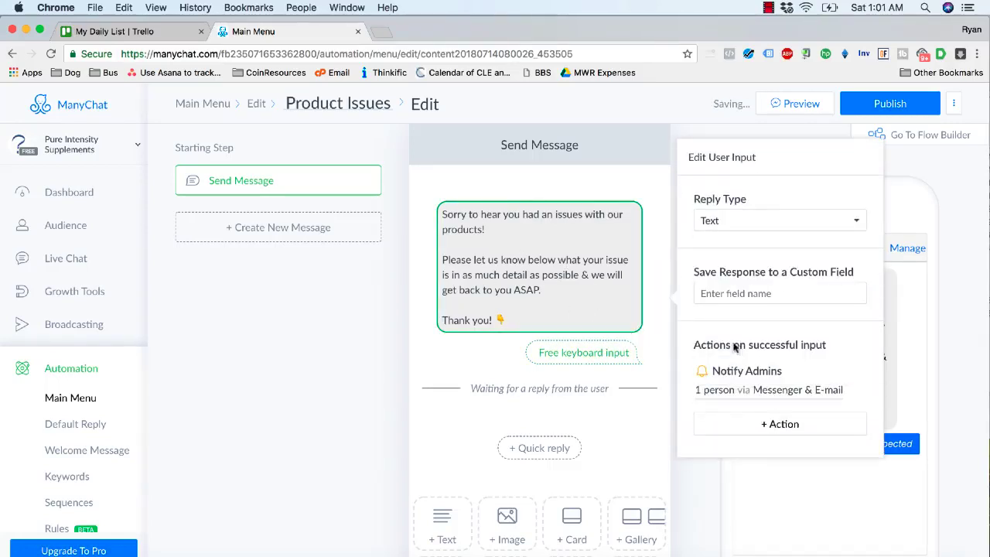
pyautogui.click(336, 381)
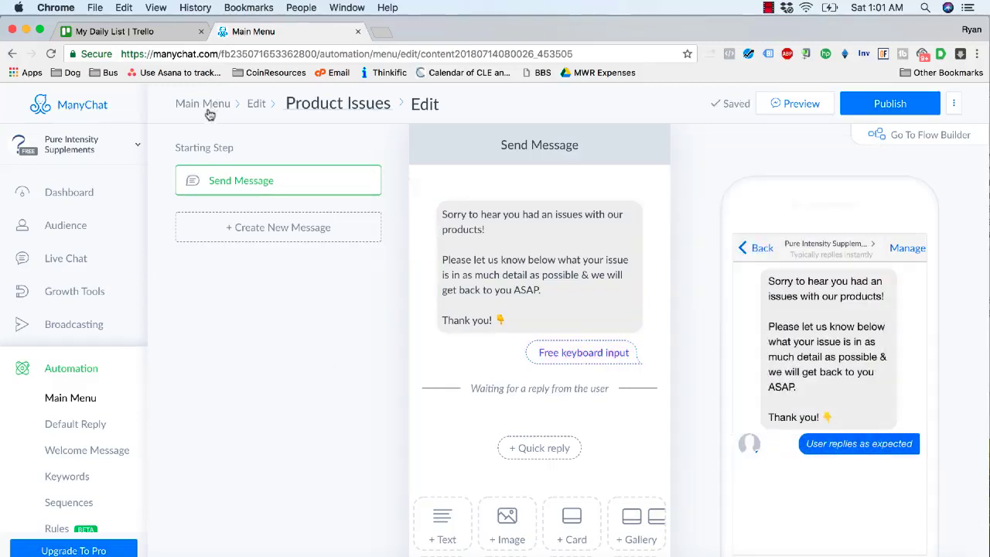
pyautogui.click(207, 106)
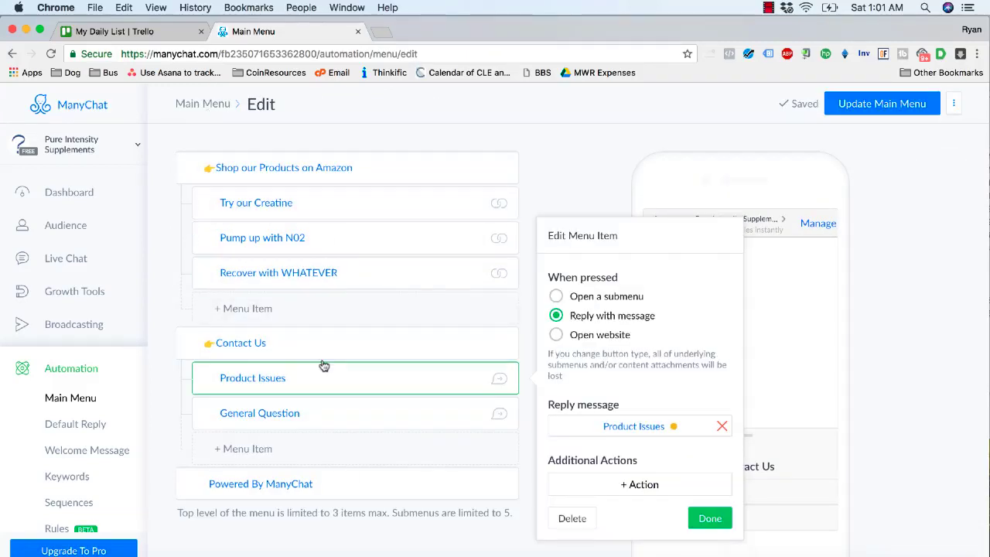
pyautogui.click(583, 171)
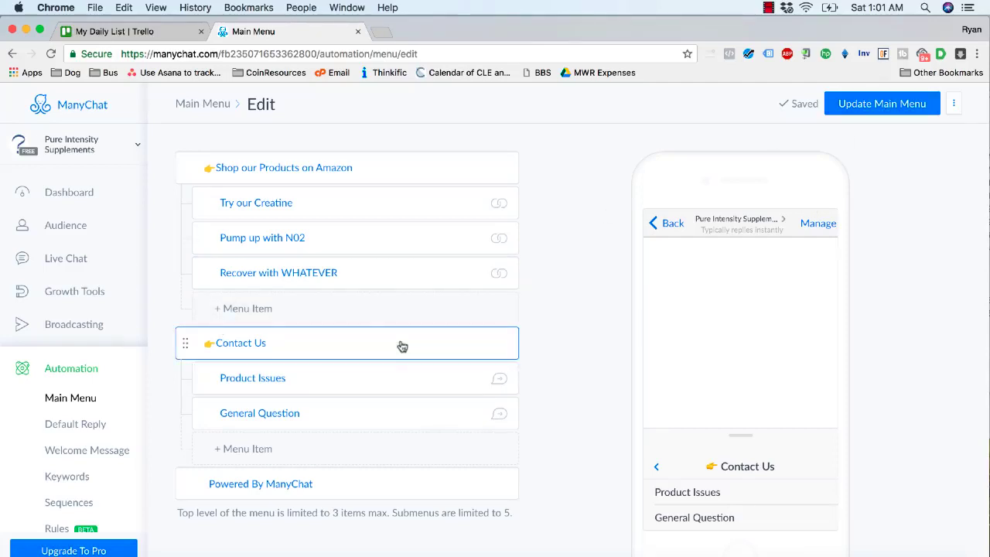
pyautogui.click(768, 8)
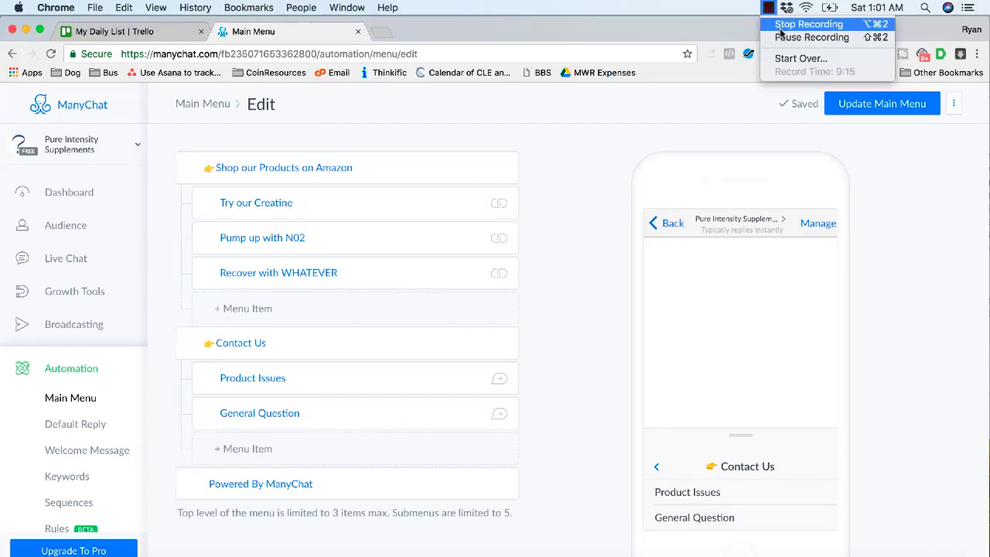